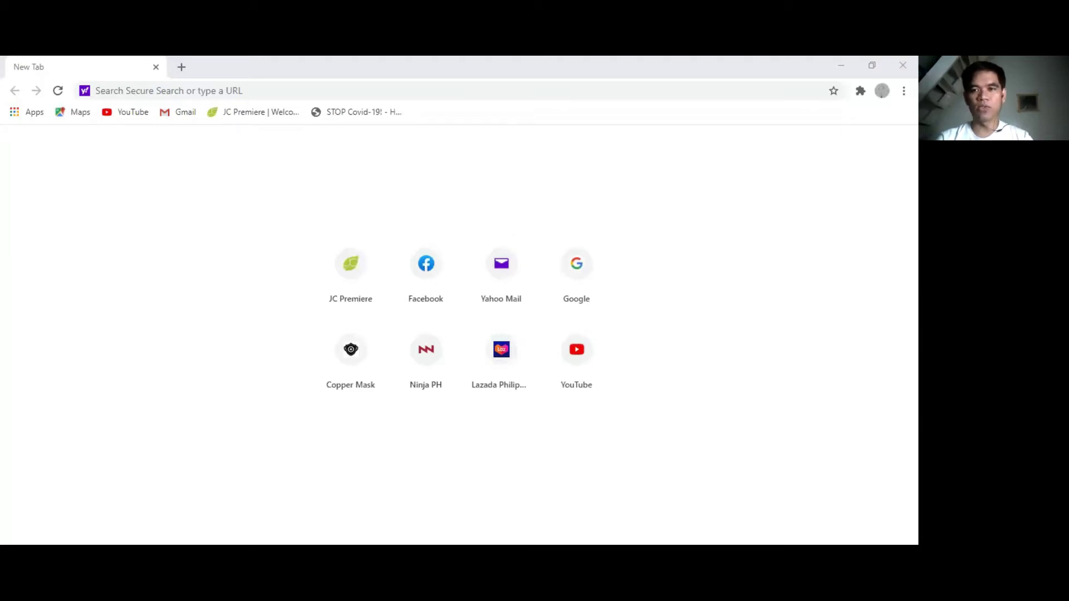
Go to the google.com home page.
left_click(269, 89)
type("goo")
key("Return")
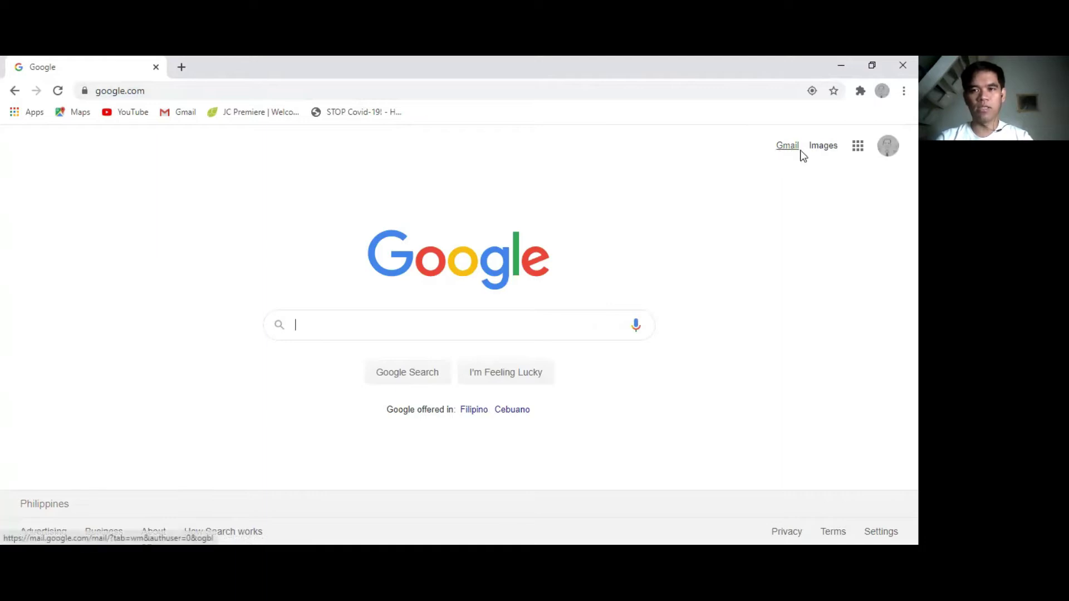
Open Google Classroom from the list of Google apps.
left_click(857, 147)
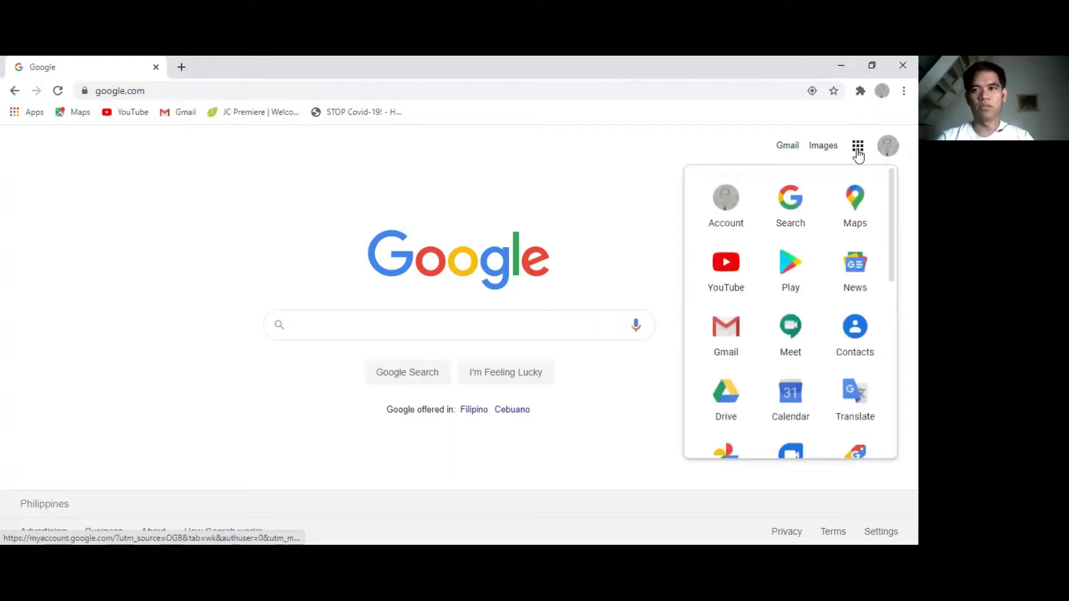
scroll(805, 267, "down", 5)
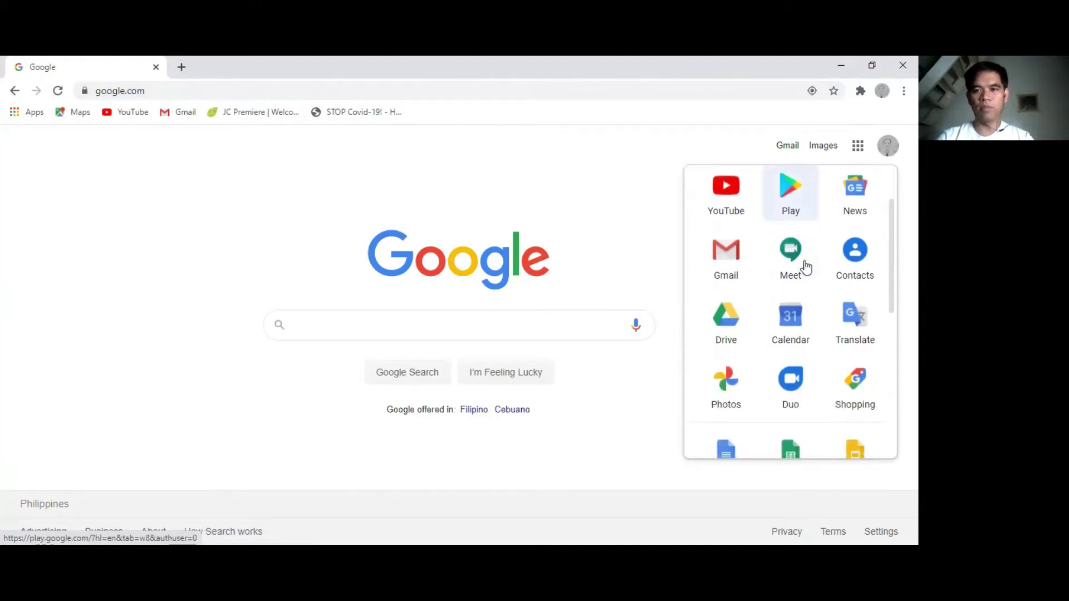
scroll(805, 282, "down", 3)
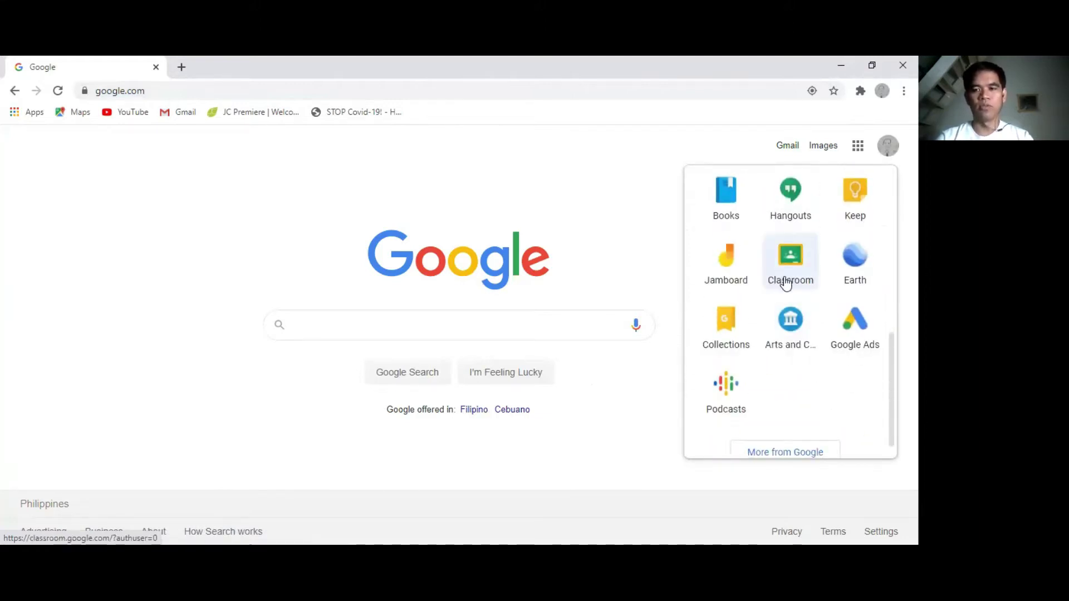
scroll(785, 278, "up", 6)
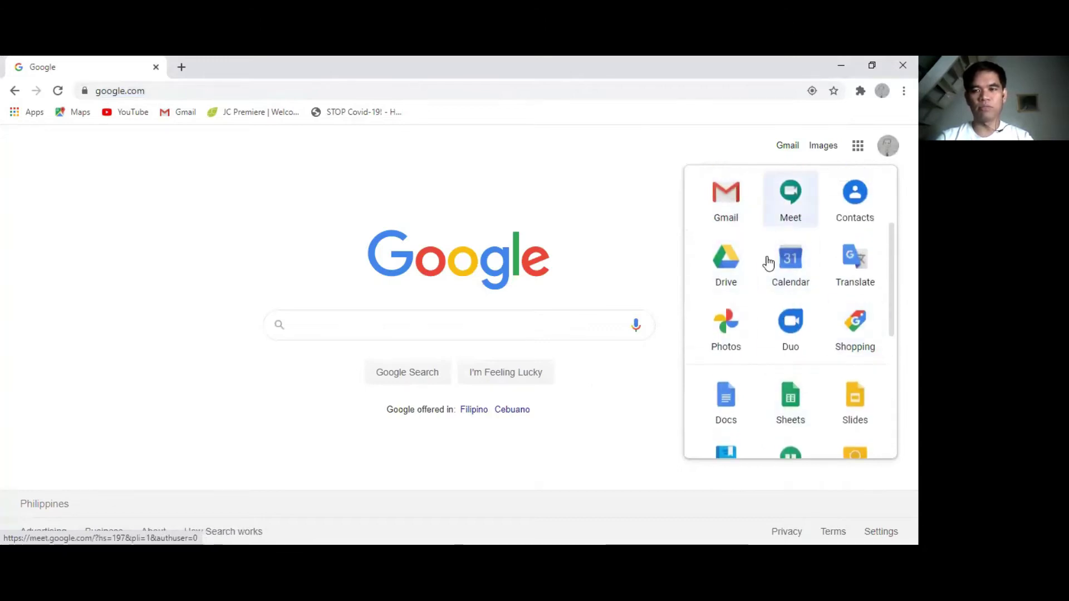
scroll(768, 281, "down", 3)
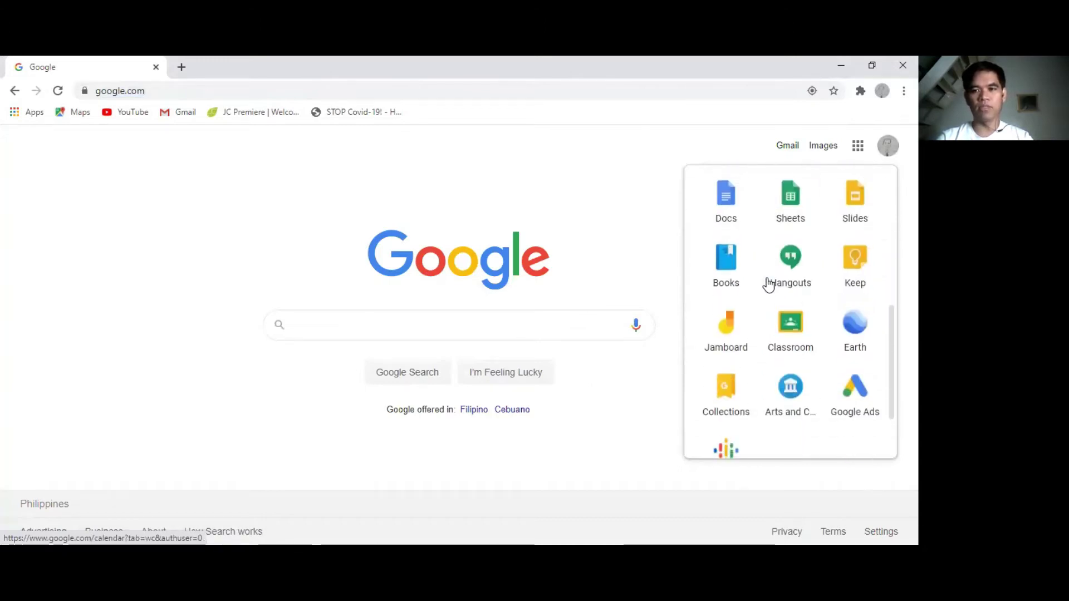
left_click(791, 323)
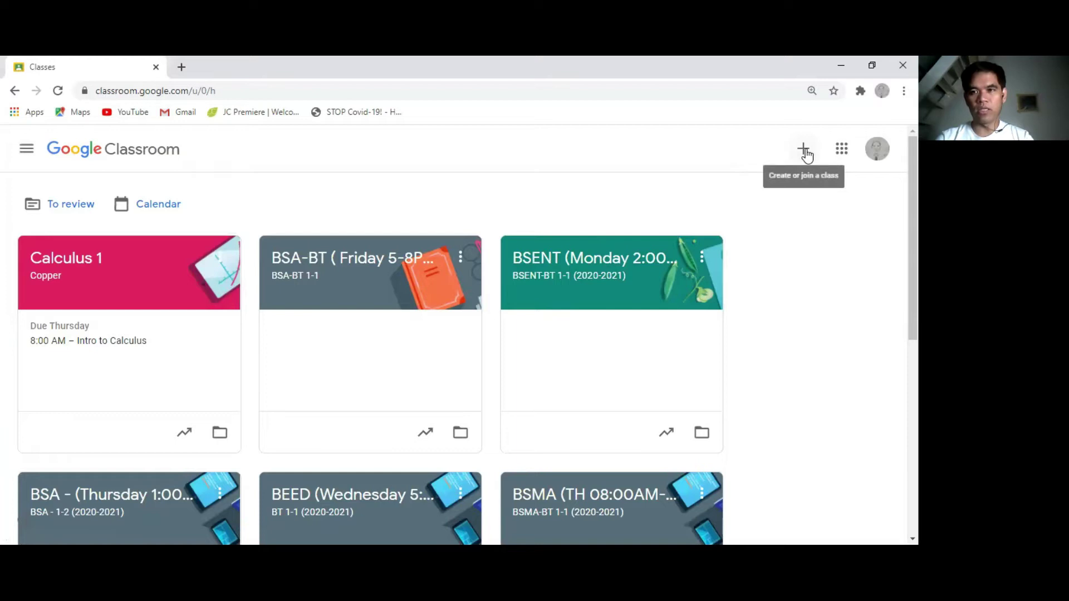
Start creating a class and accept the notice about not using Classroom at a school with students.
left_click(804, 151)
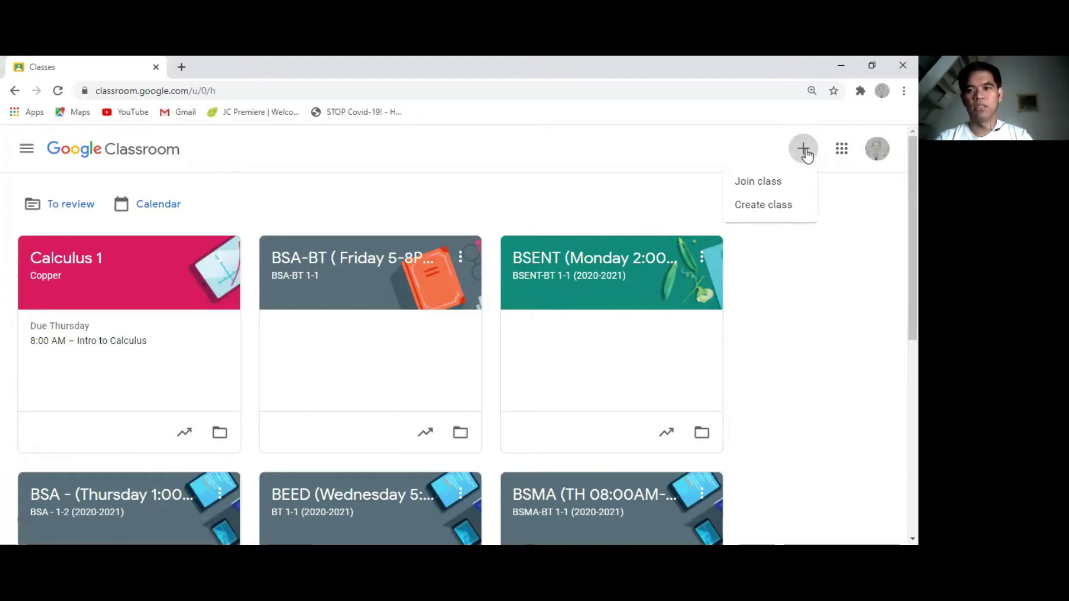
left_click(756, 209)
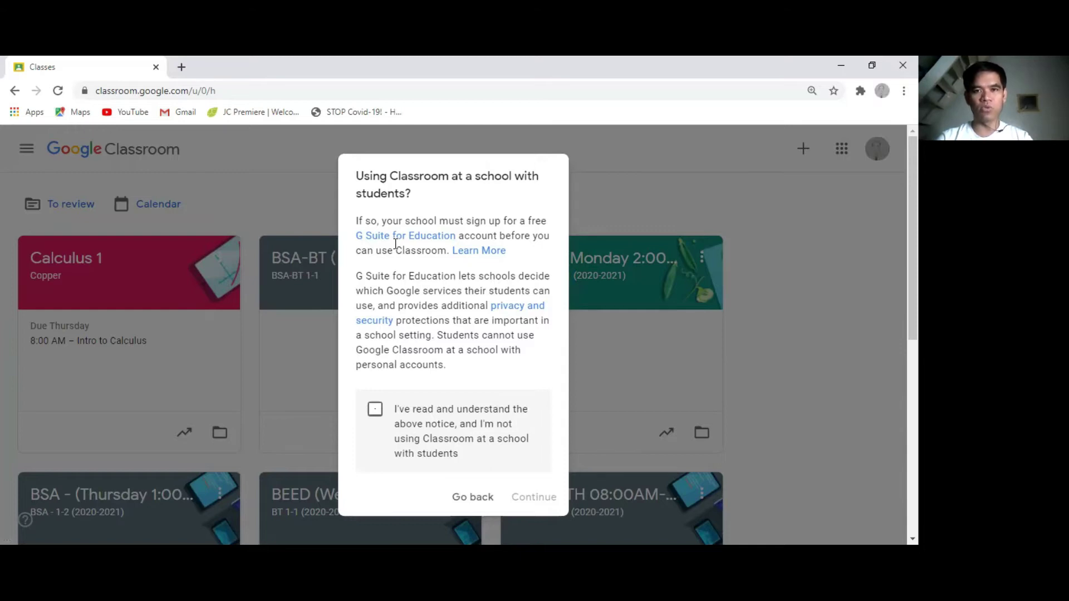
left_click(376, 412)
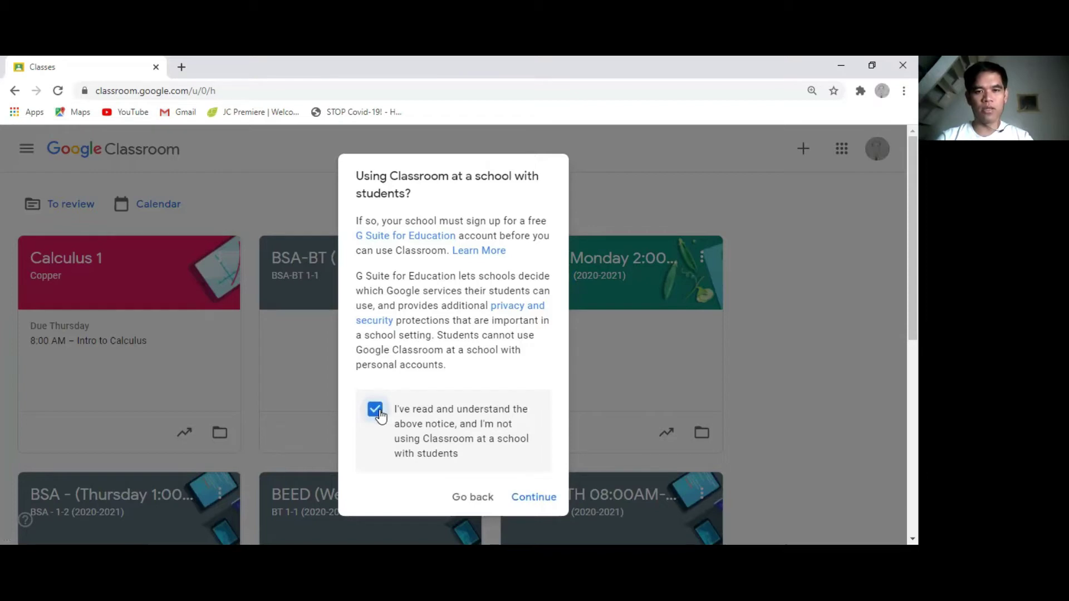
left_click(548, 501)
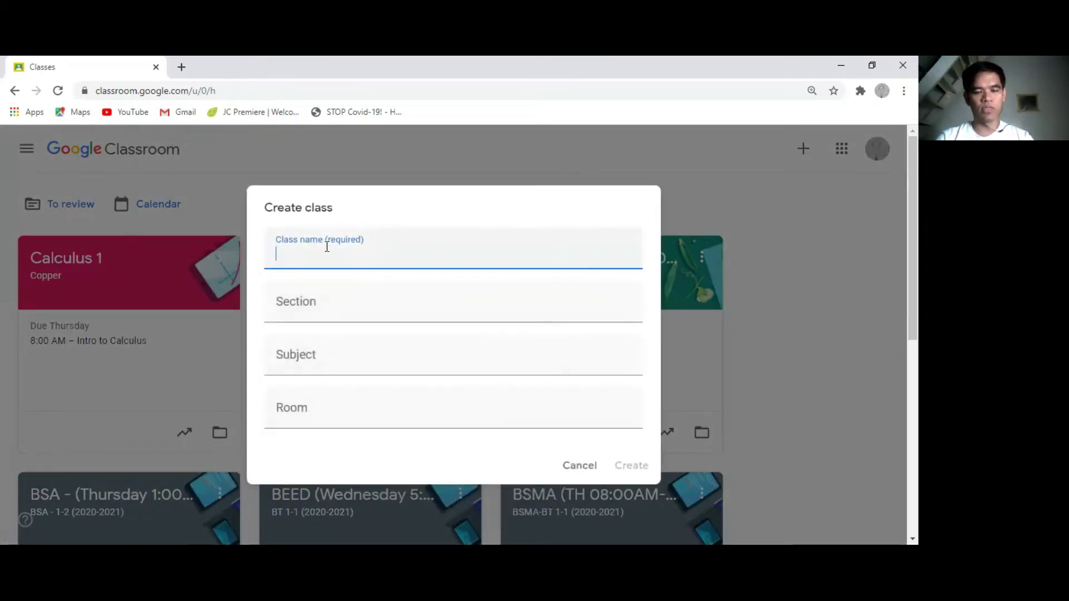
Enter Calculus 1 as the class name and Copper as the section.
type("Calculus 1")
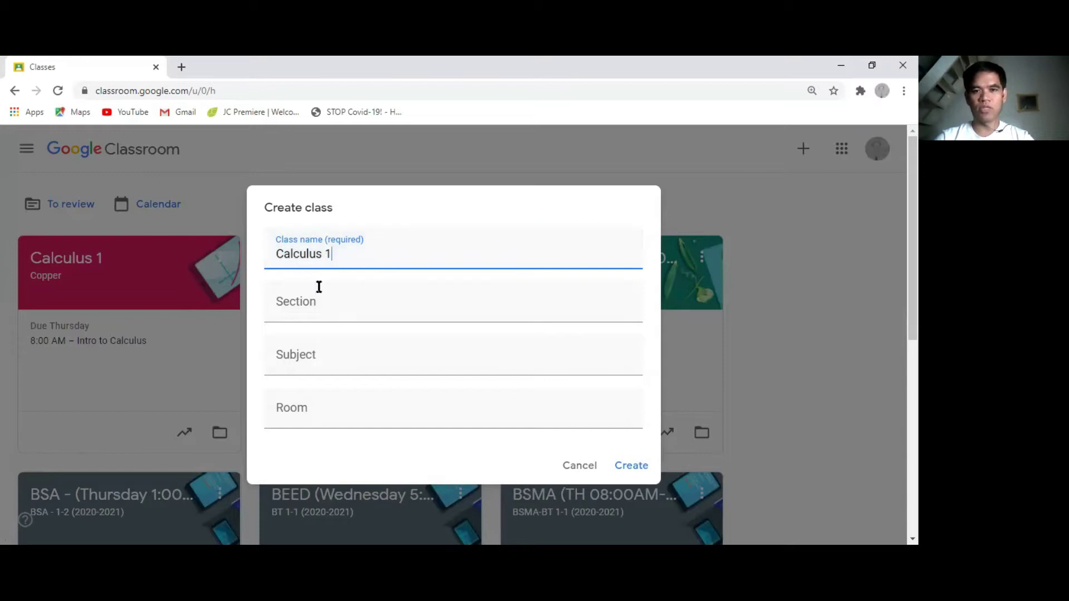
left_click(313, 309)
type("Copper")
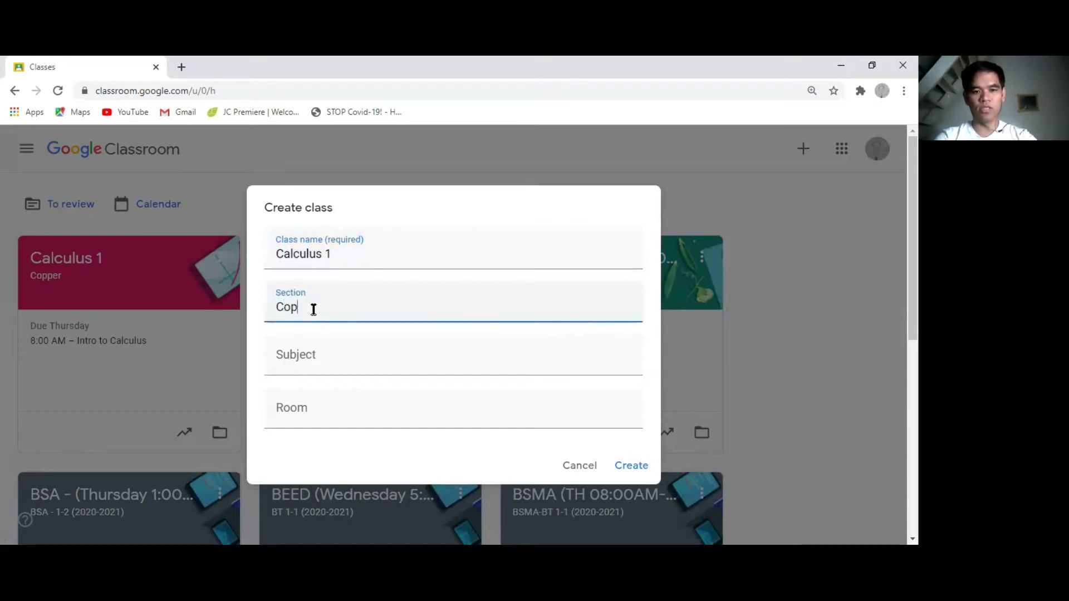
Enter Intro to Calculus as the subject of the new class.
left_click(345, 369)
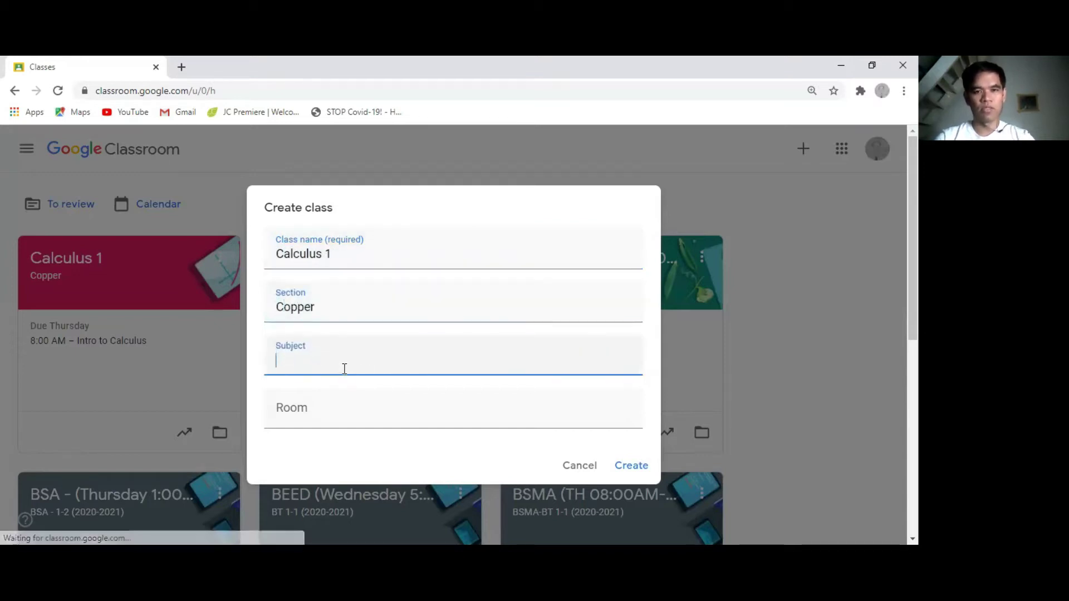
type("Inro")
key("BackSpace")
key("BackSpace")
type("to")
key("BackSpace")
key("BackSpace")
type("to to Ca")
key("BackSpace")
key("BackSpace")
key("BackSpace")
key("BackSpace")
key("BackSpace")
key("BackSpace")
key("BackSpace")
key("BackSpace")
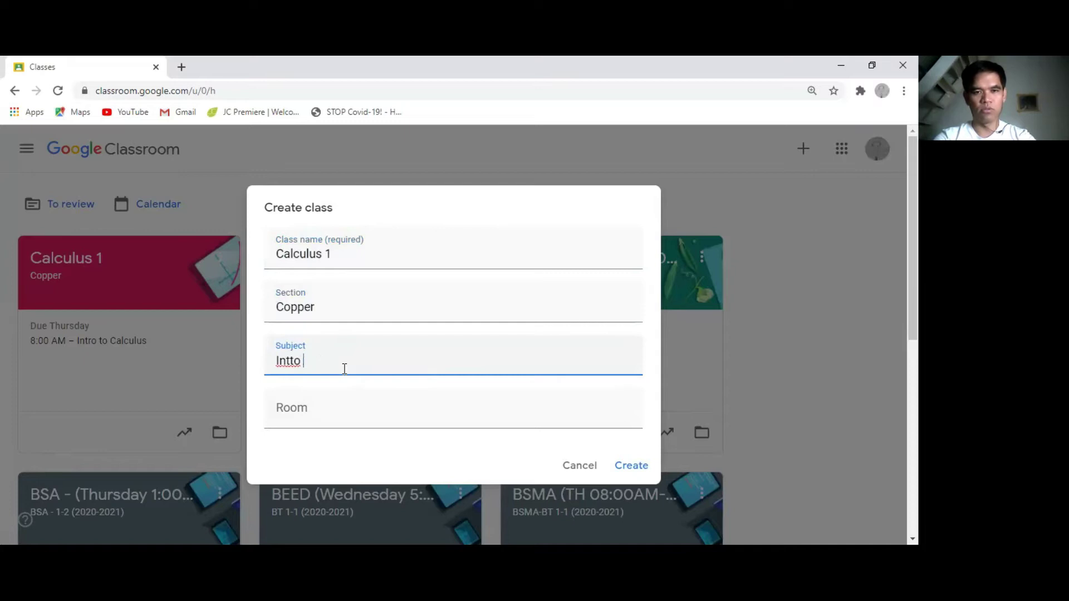
type("ro ")
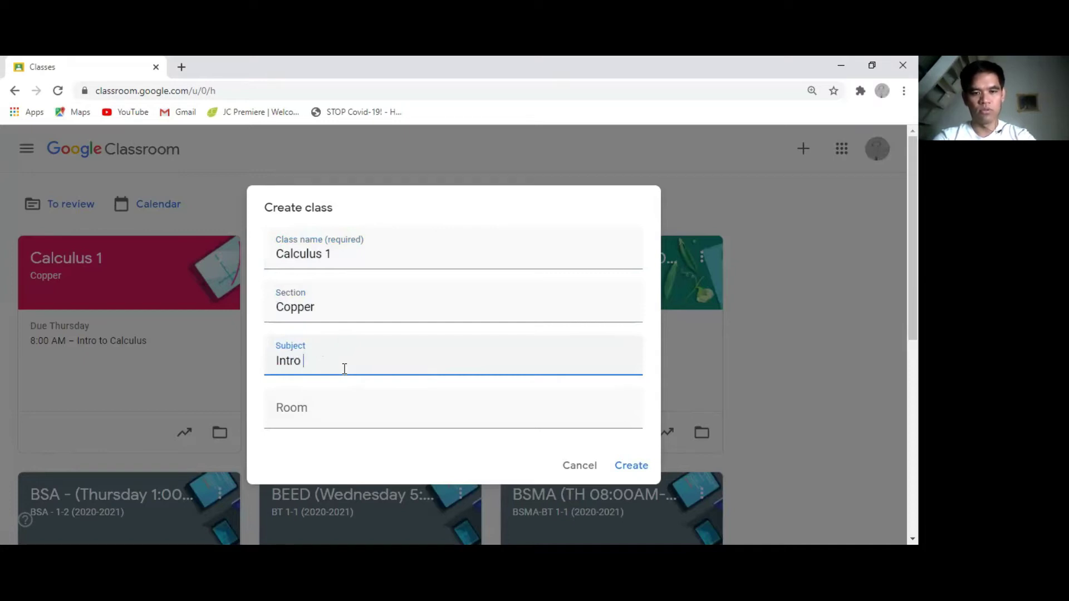
type("to Calculus")
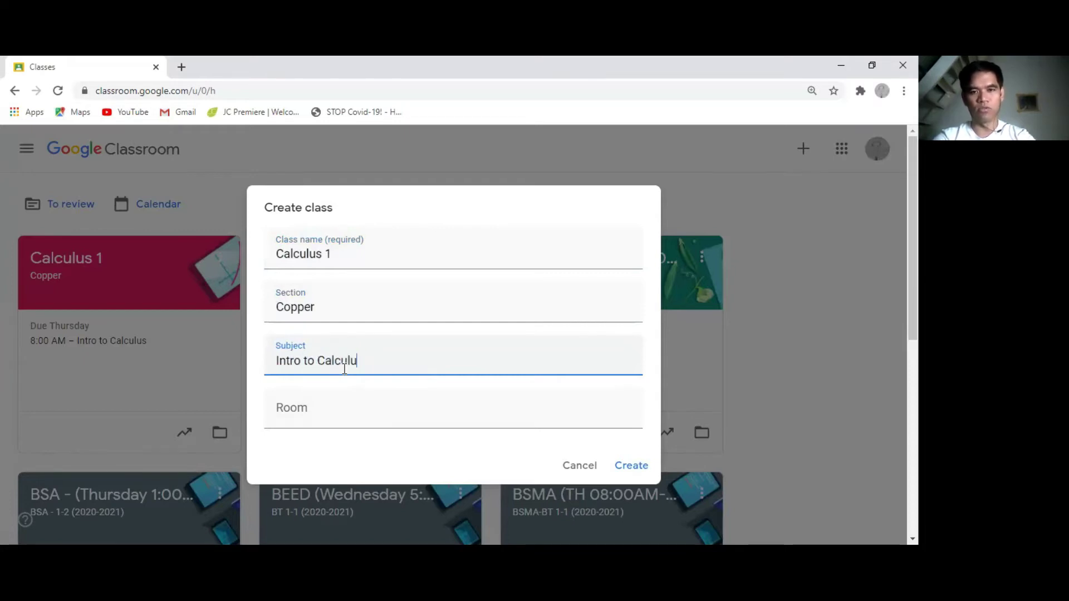
Set the room to 101 and create the class.
left_click(321, 418)
type("101")
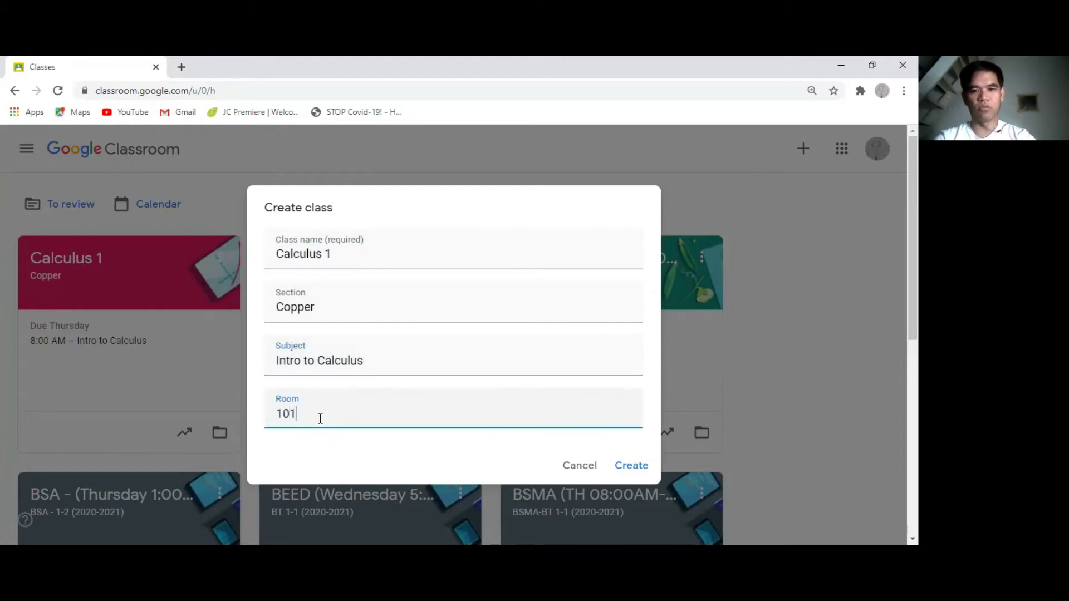
left_click(627, 470)
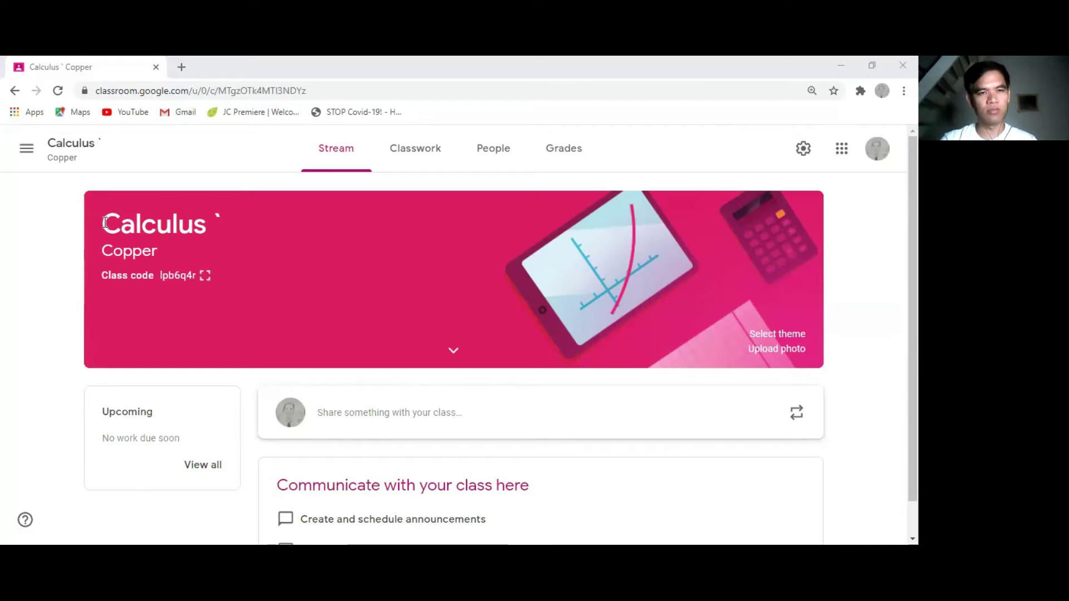
Examine the new class's name, section and enlarged class code, and close the code display.
triple_click(232, 229)
left_click_drag(72, 241, 195, 255)
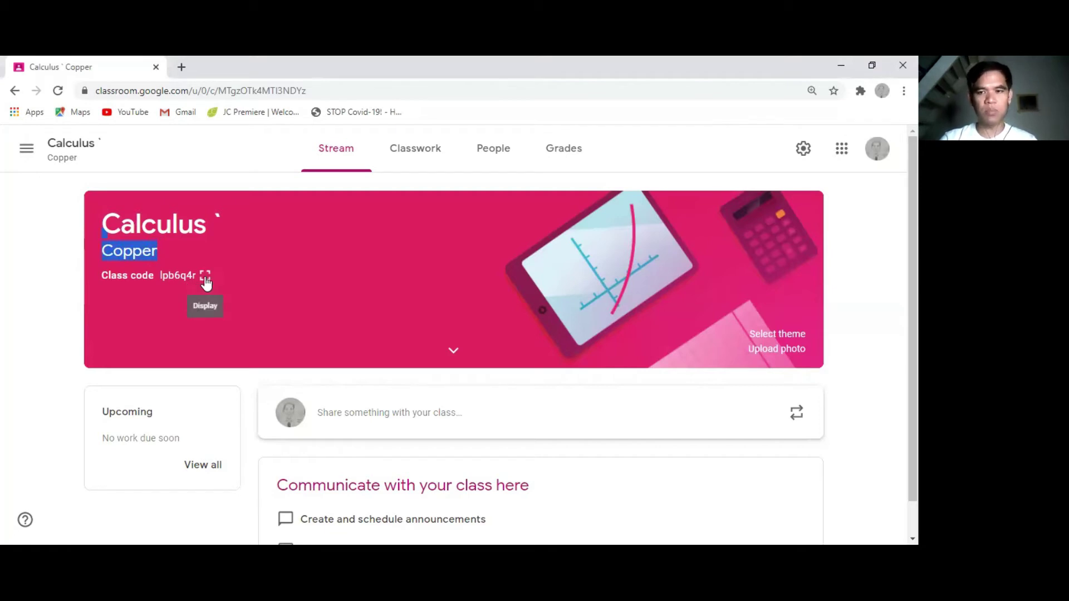
left_click(205, 277)
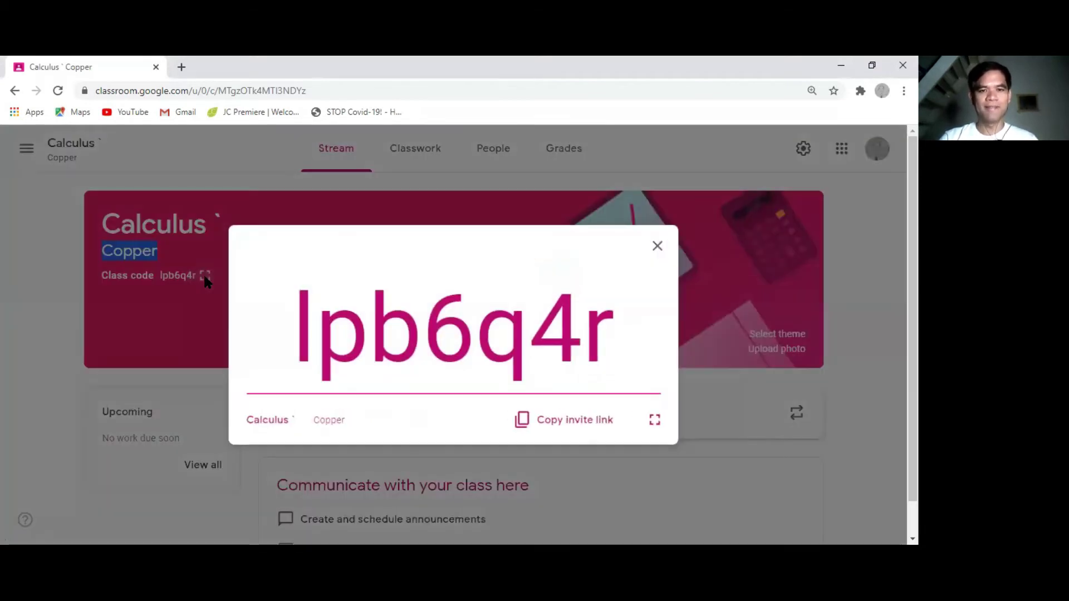
left_click_drag(302, 326, 612, 351)
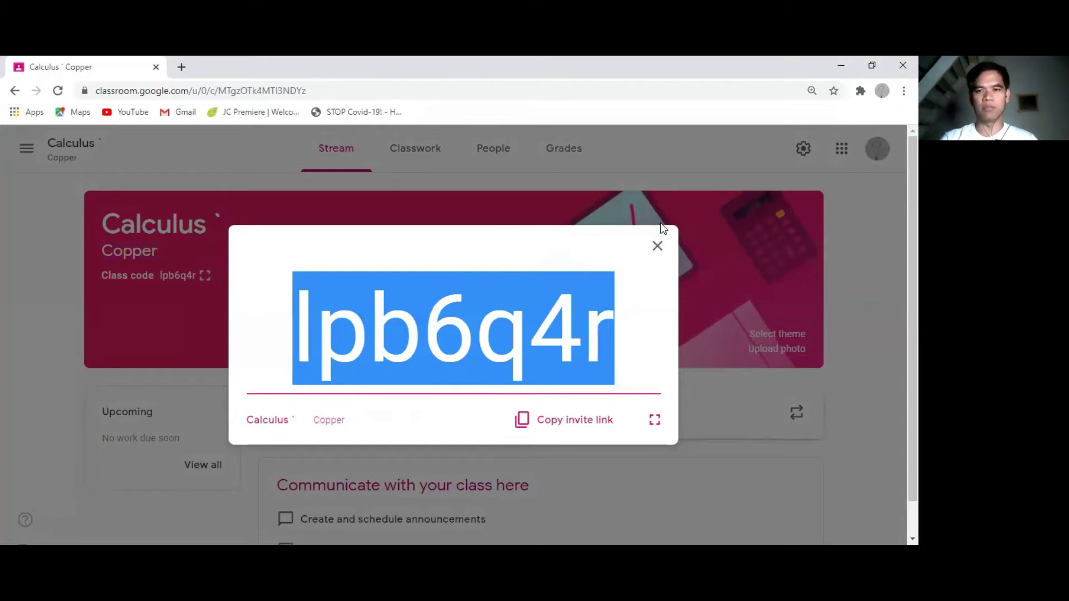
left_click(657, 246)
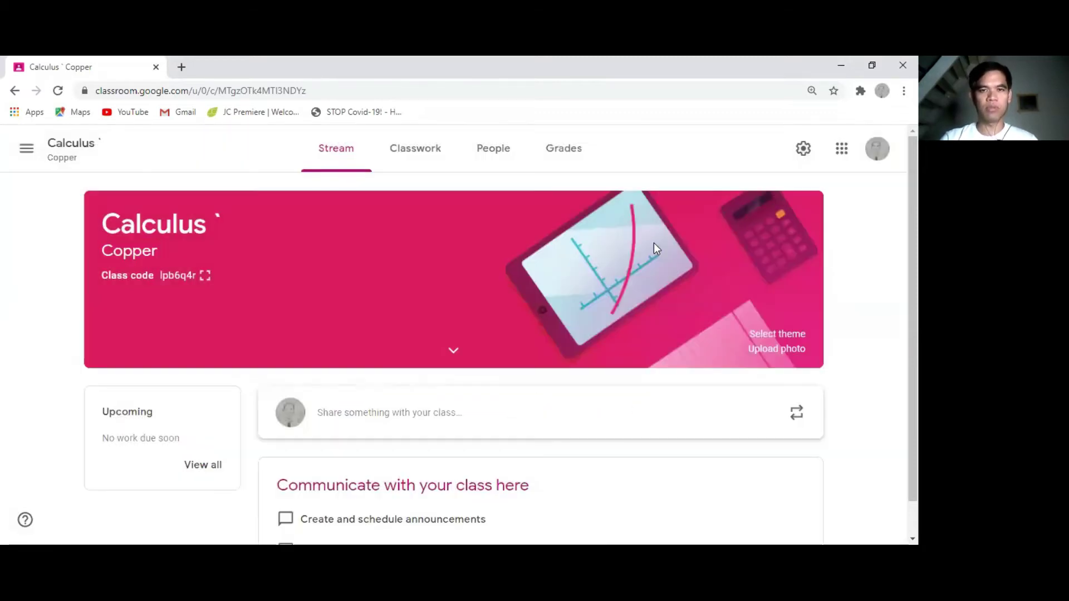
Open the teacher invitation from the class's people page.
left_click(492, 146)
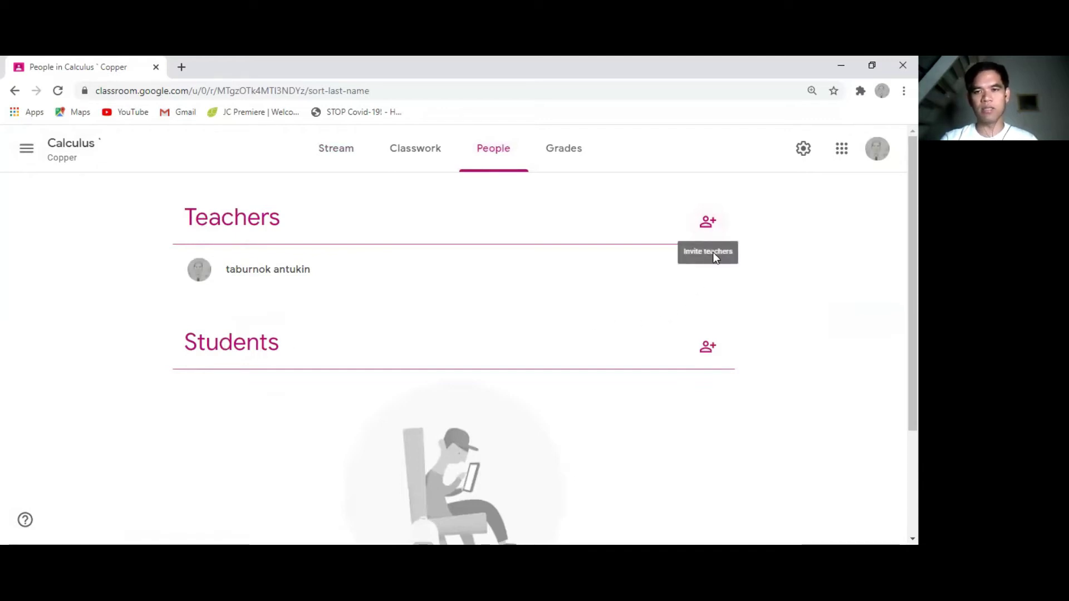
left_click(710, 224)
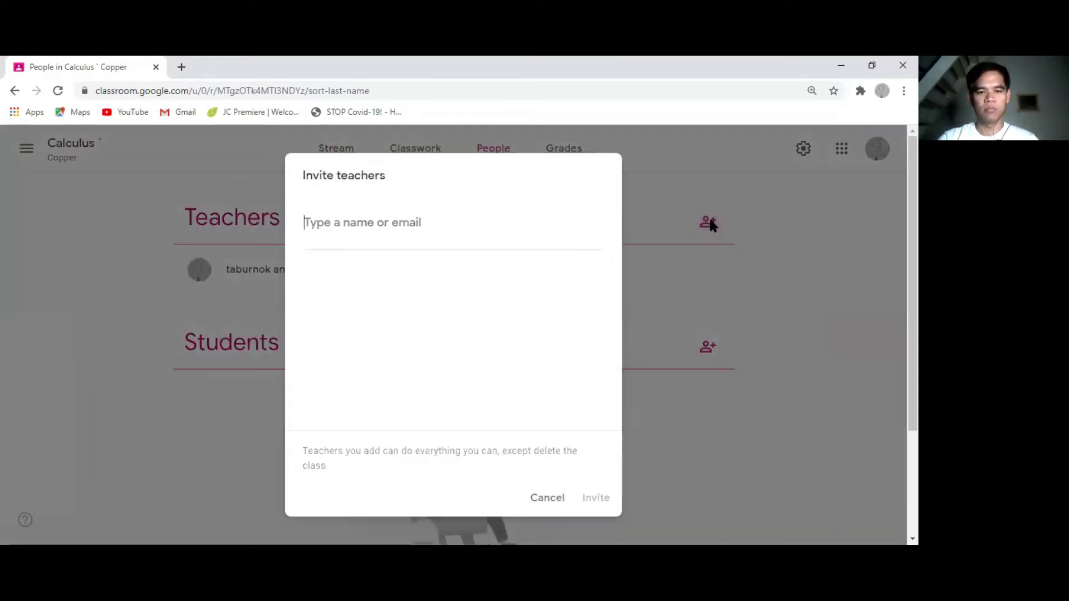
type("hiber")
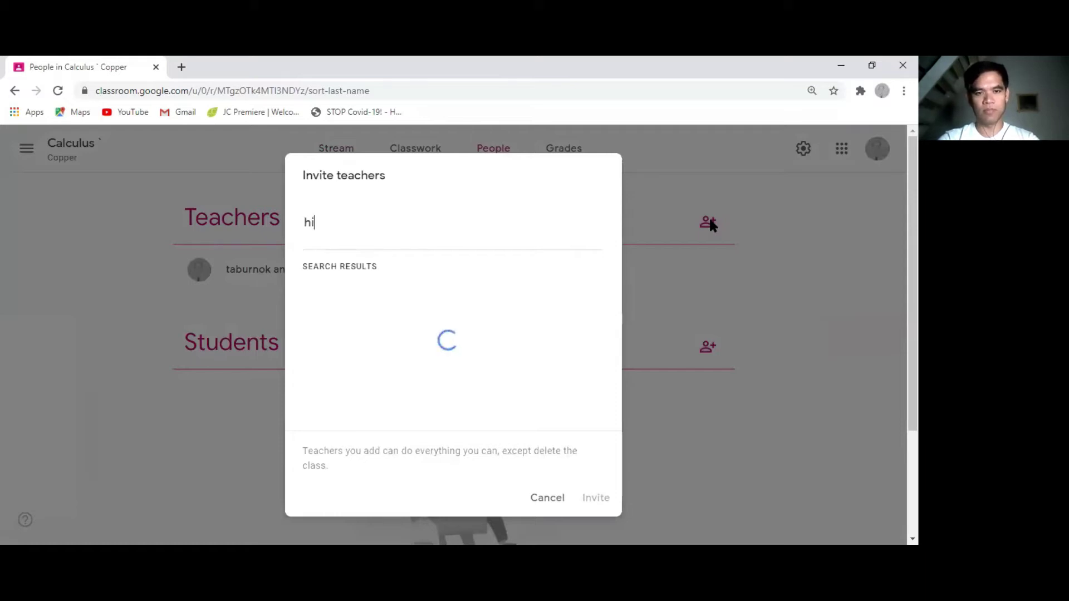
key("BackSpace")
key("BackSpace")
key("BackSpace")
key("BackSpace")
key("BackSpace")
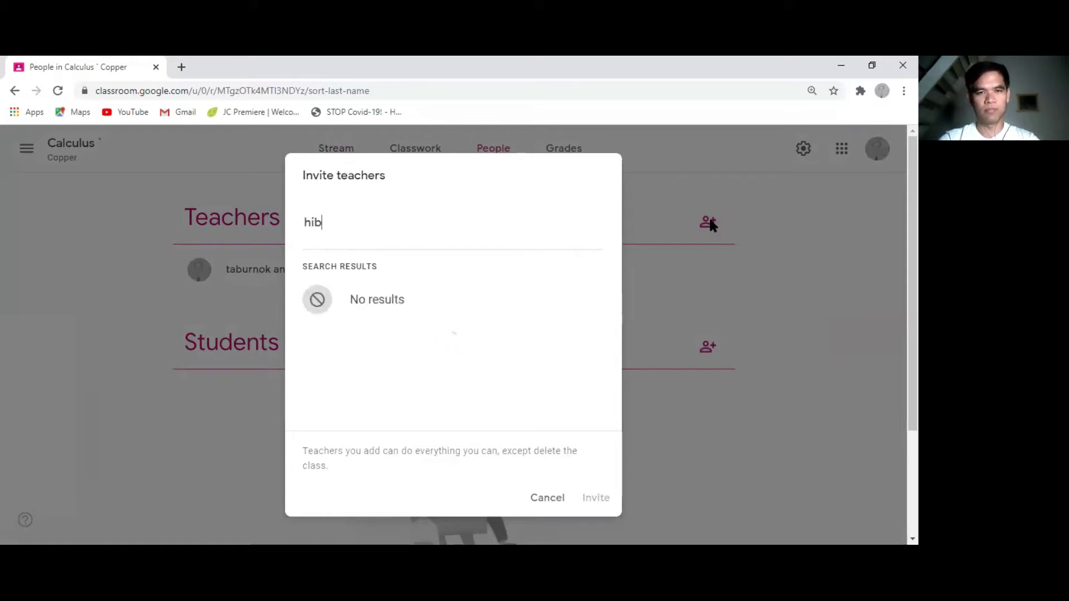
Search for the co-teacher's contact, select the suggested e-mail address and send the teacher invitation.
type("jun")
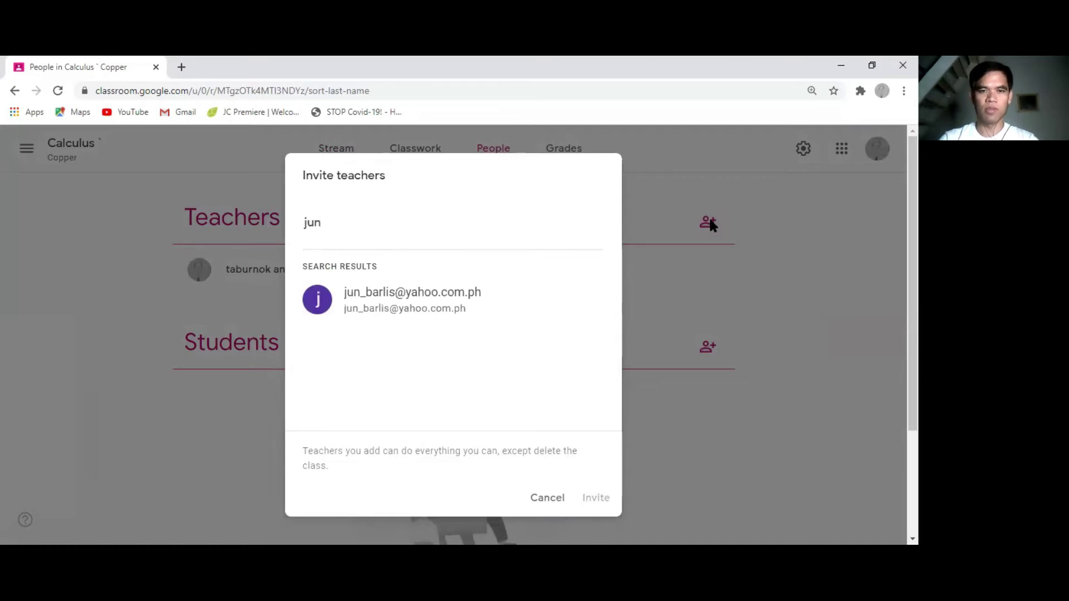
left_click(431, 299)
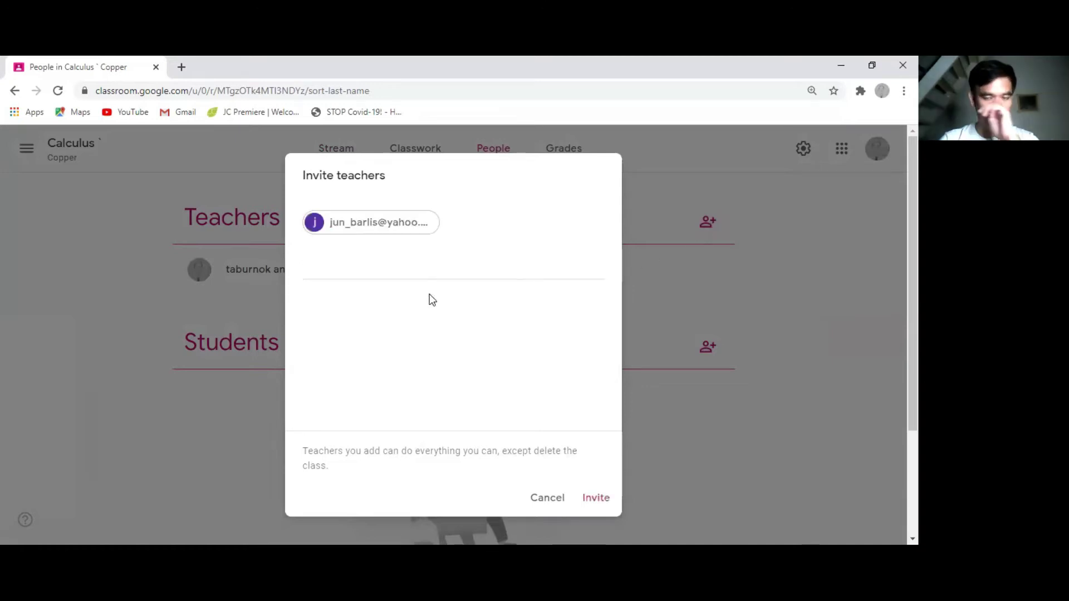
left_click(591, 499)
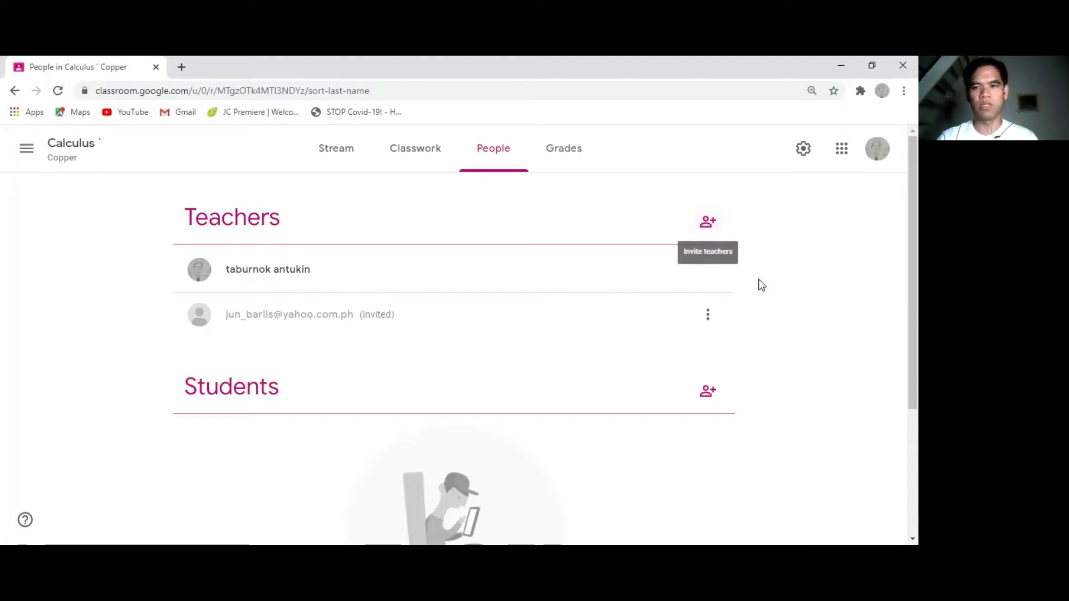
Choose a suggested student for a class invitation and dismiss the invitation without sending it.
scroll(816, 332, "down", 2)
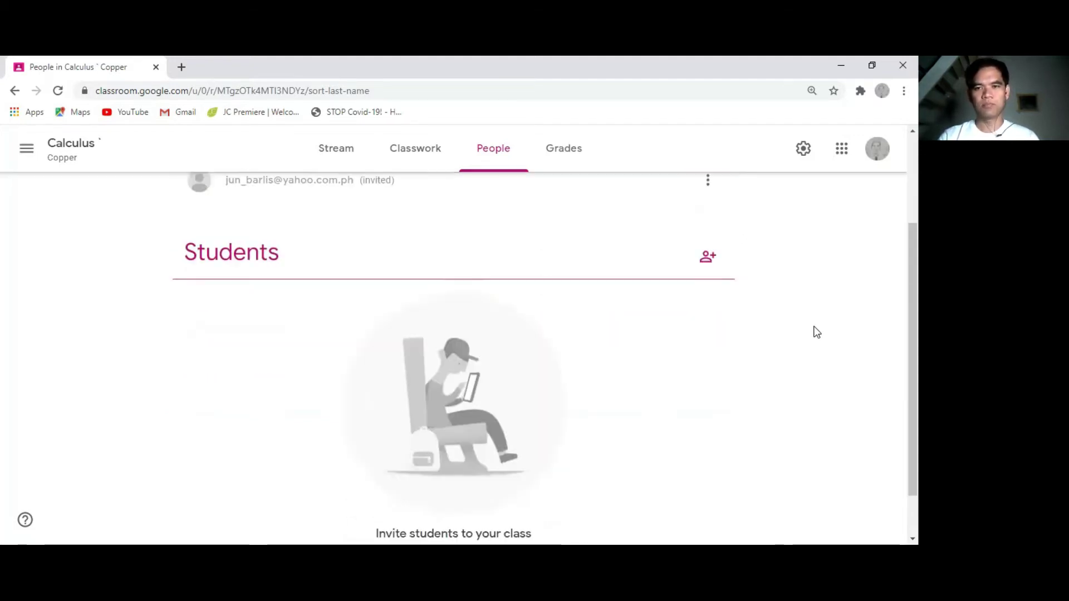
left_click(709, 262)
type("h")
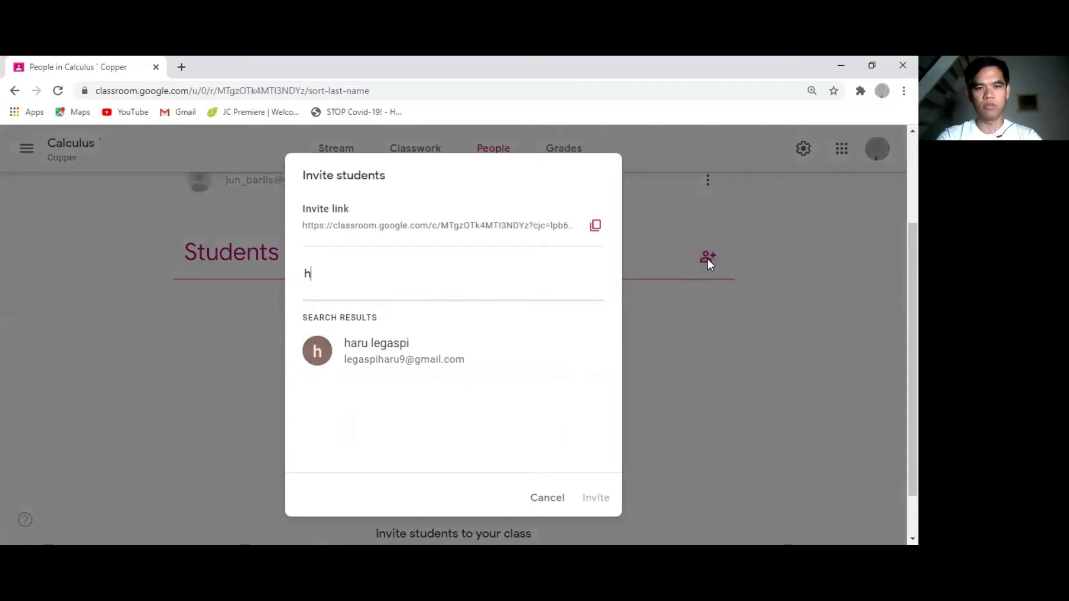
left_click(355, 361)
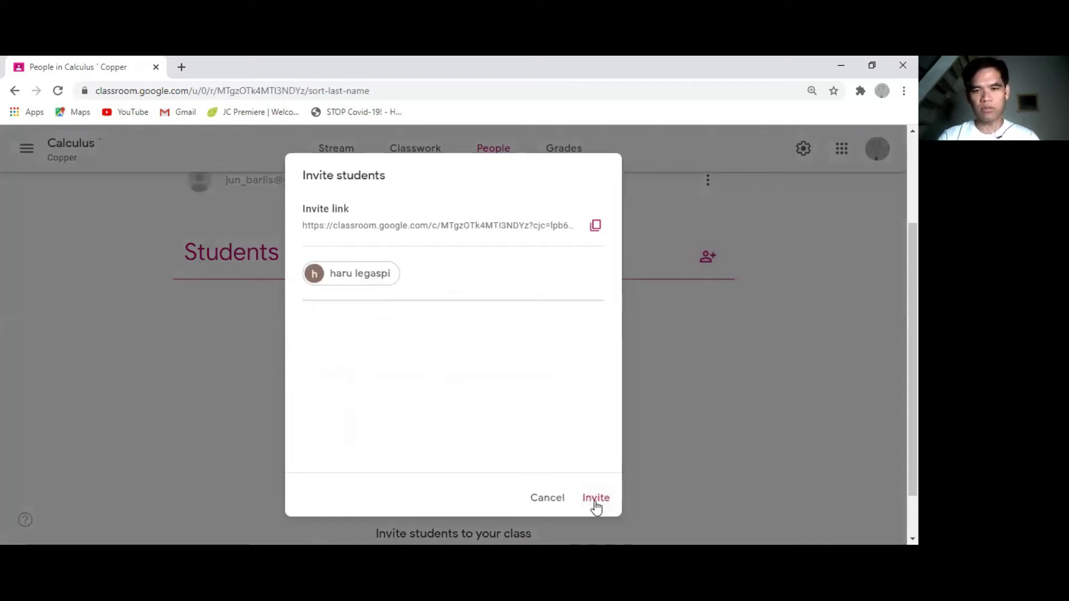
left_click_drag(444, 159, 727, 234)
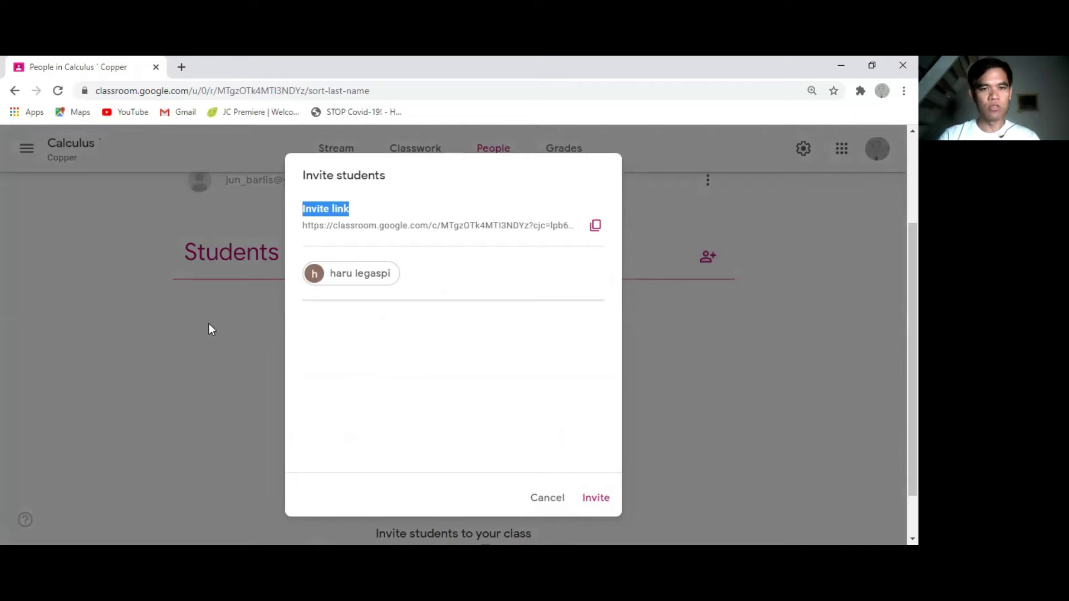
key("Escape")
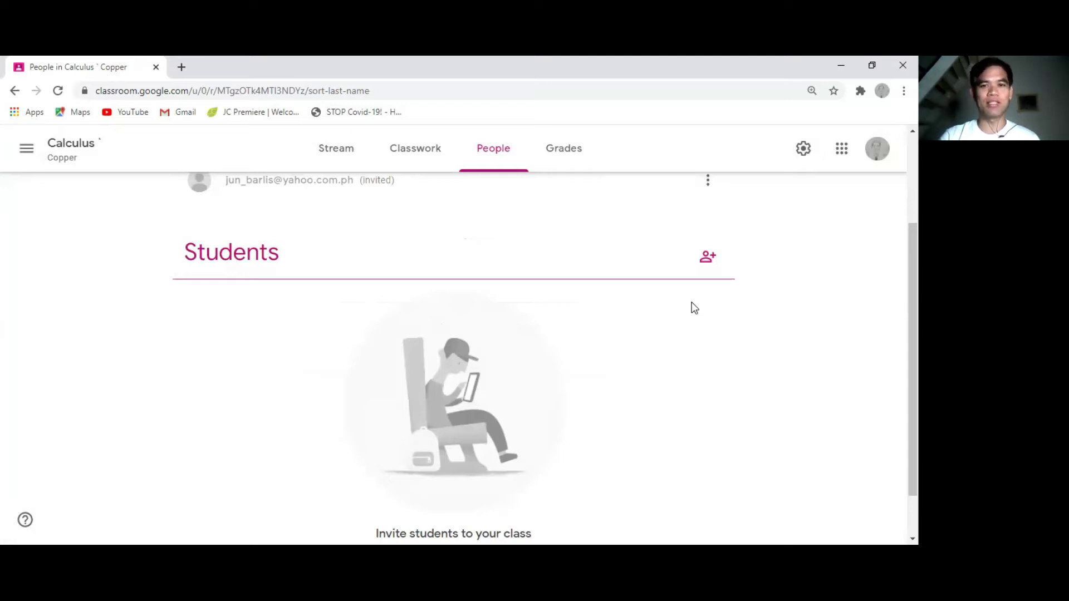
Display the Calculus class code enlarged from the class stream, highlight the whole code, and close the display.
left_click(340, 161)
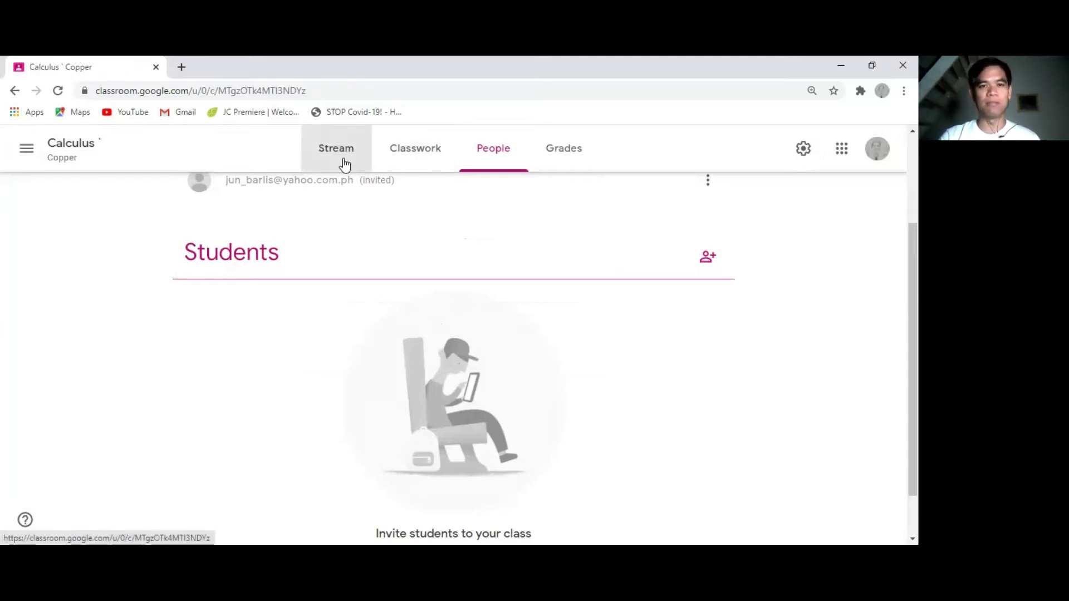
left_click(204, 276)
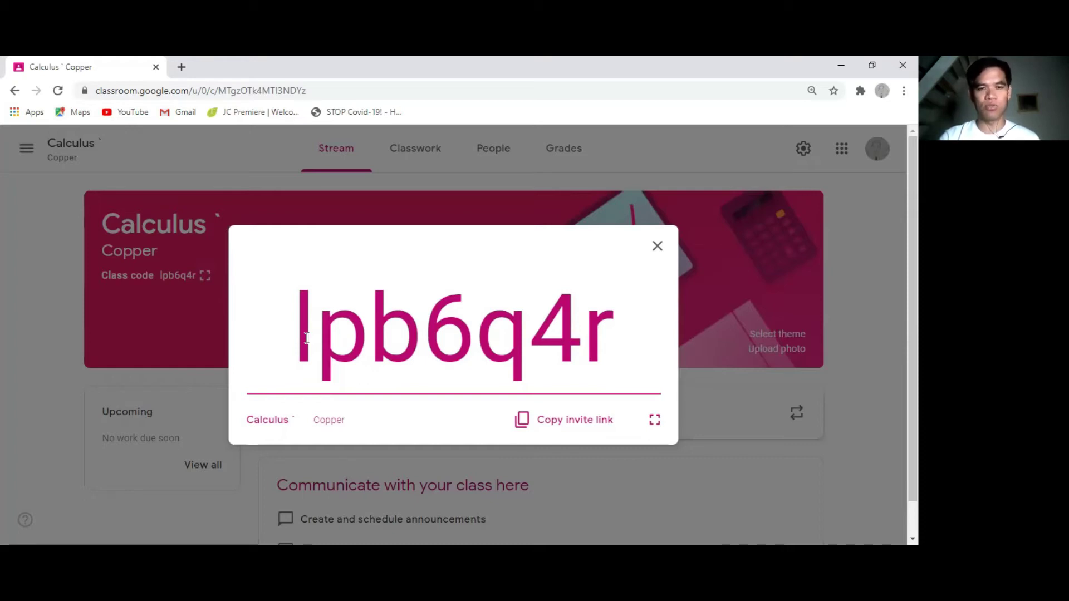
left_click_drag(303, 338, 603, 358)
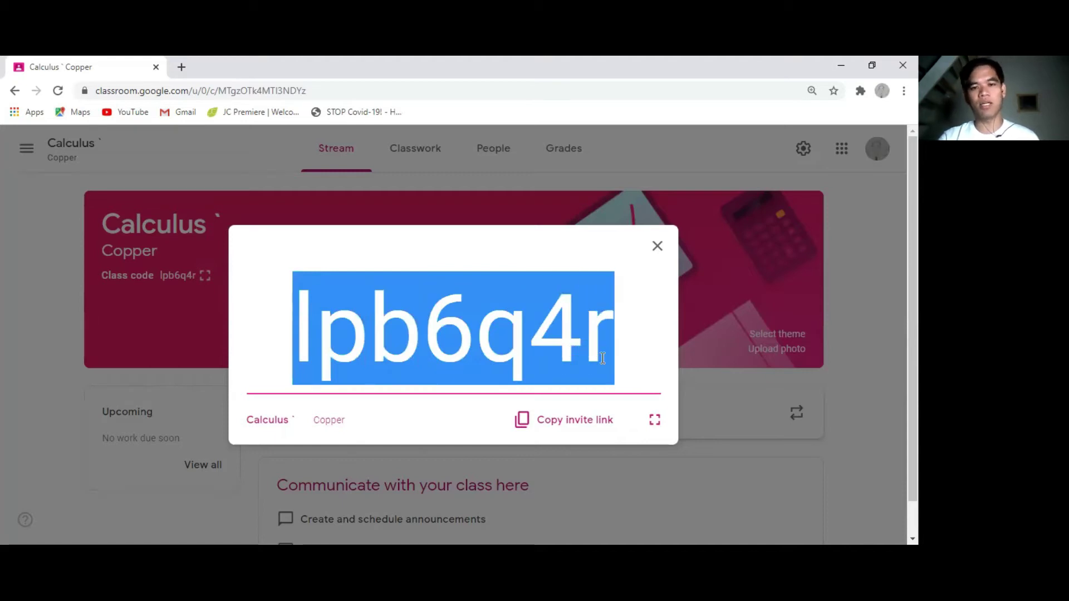
left_click(662, 251)
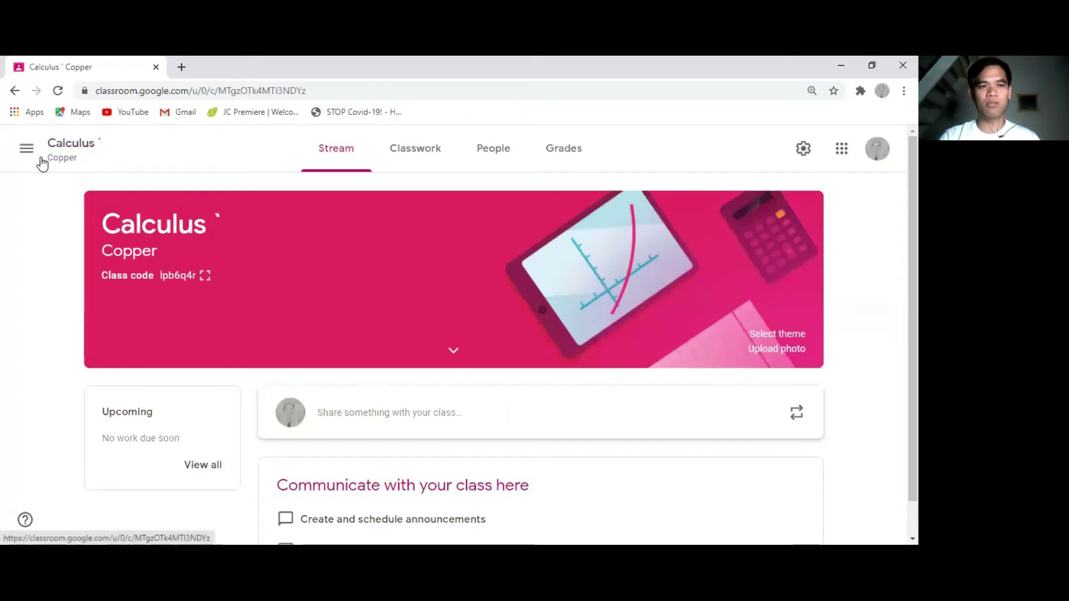
Return to the class list, view the class code entry in the join-class form, and close the form without joining.
left_click(26, 148)
left_click(66, 161)
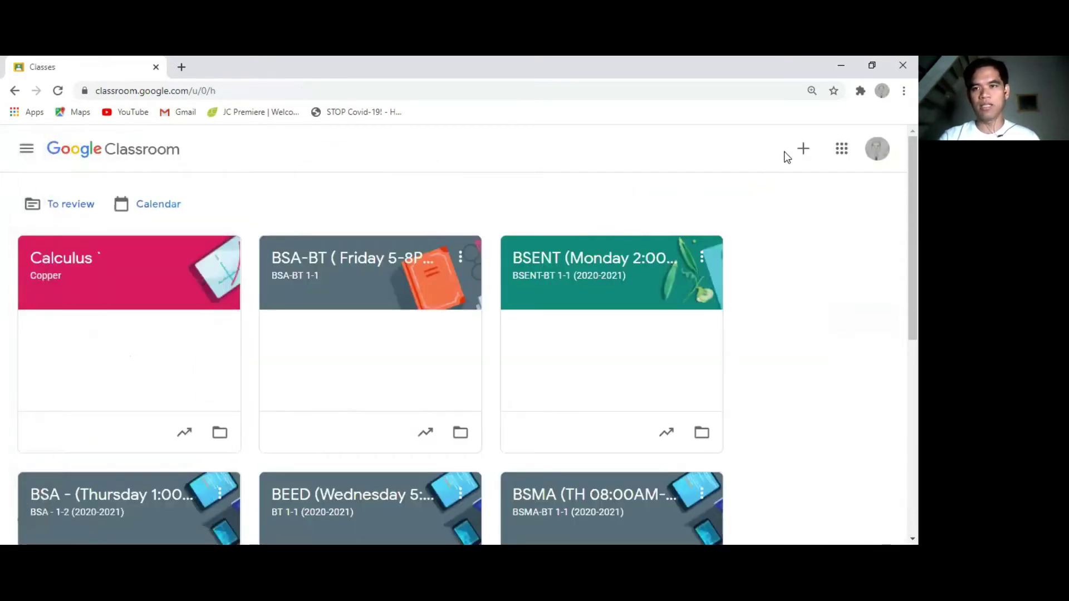
left_click(802, 151)
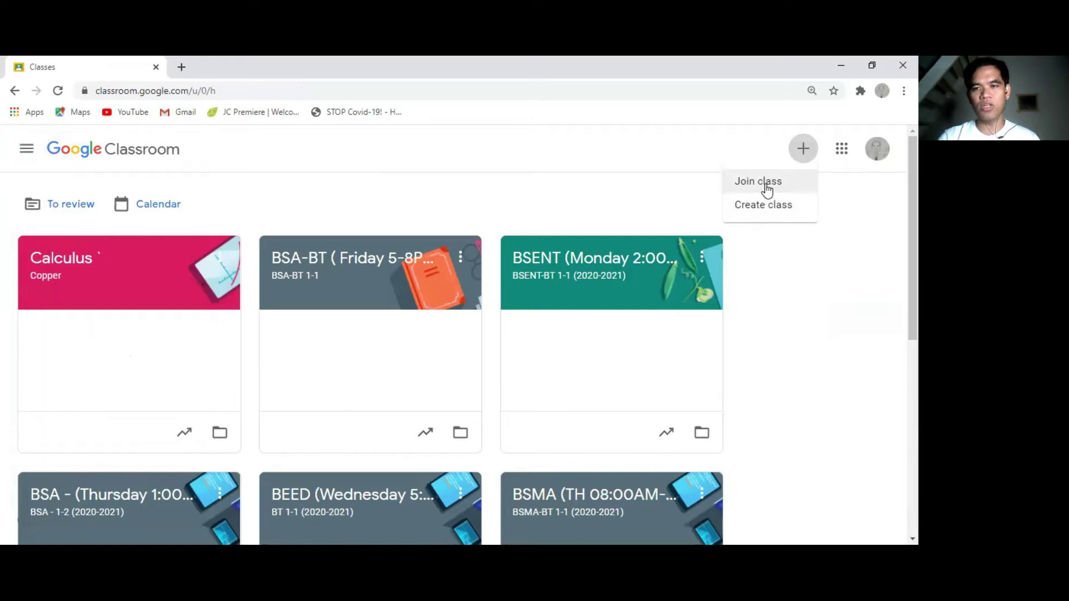
left_click(766, 186)
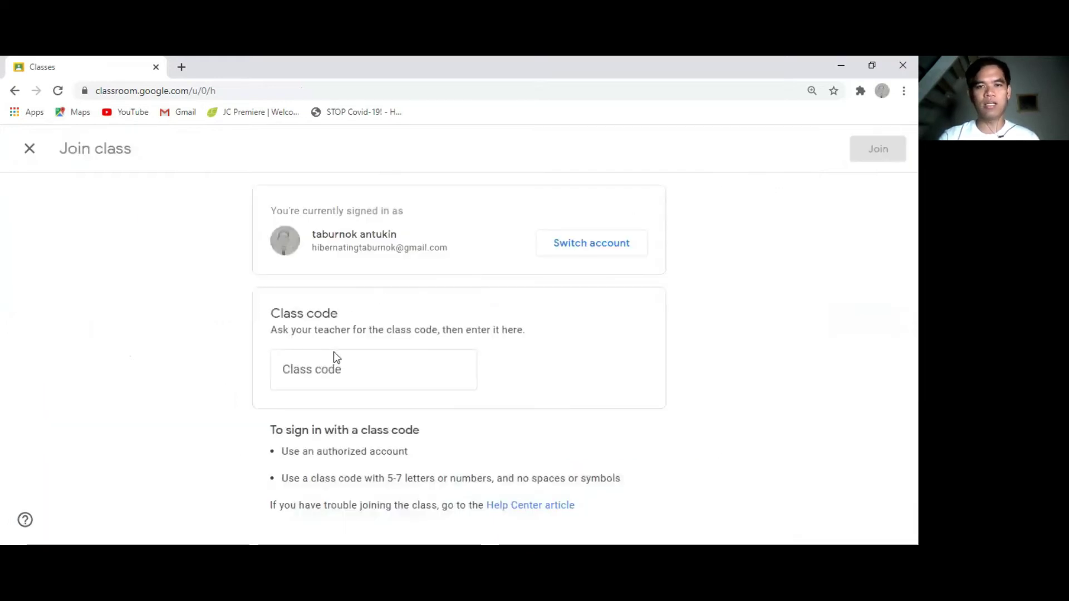
left_click(368, 369)
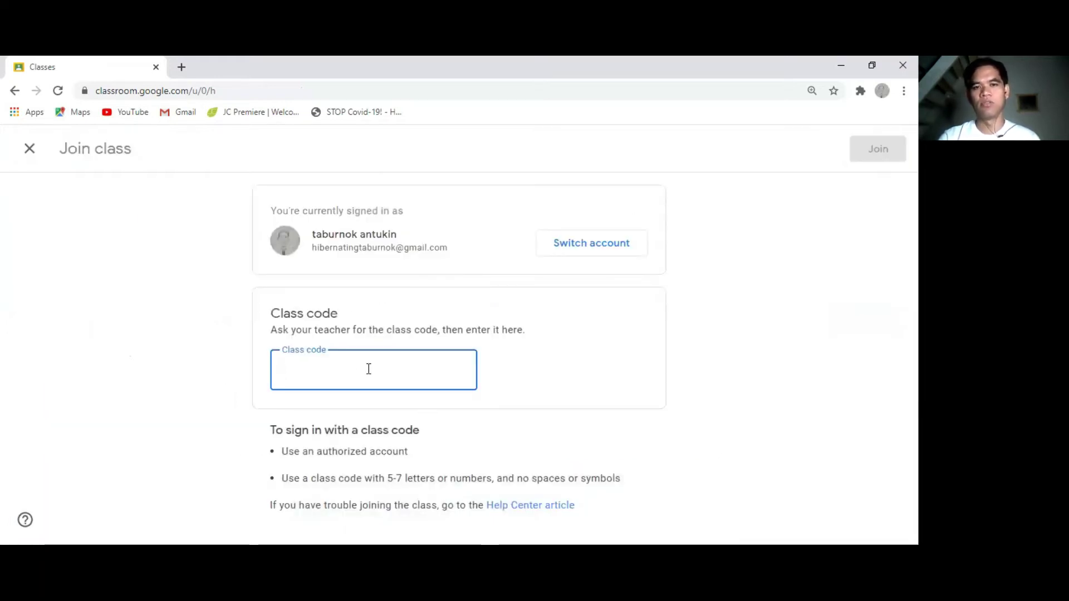
left_click(30, 150)
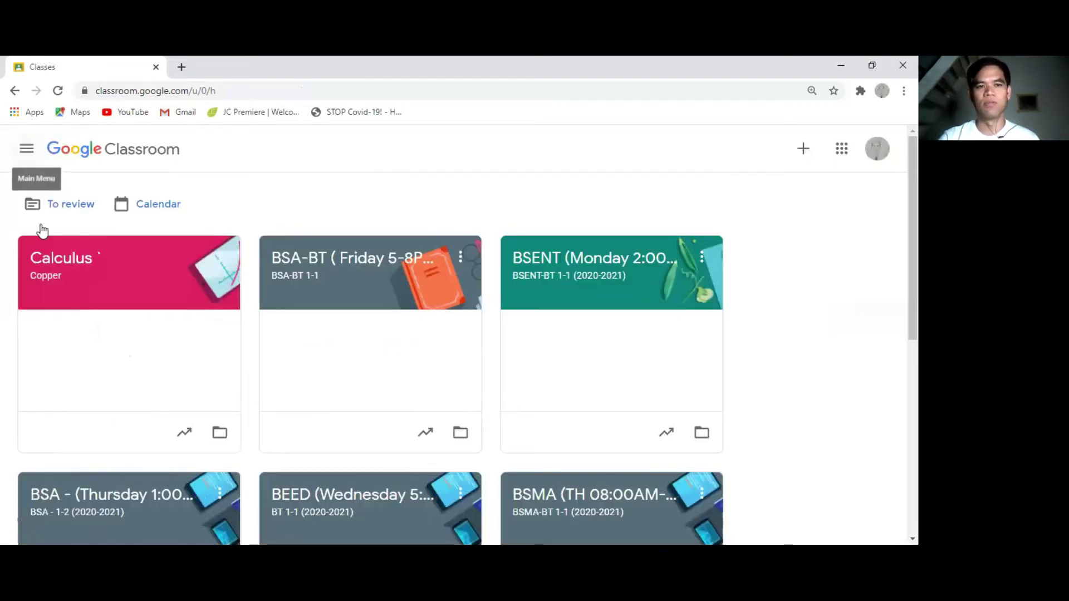
Reopen the Calculus class and review the teachers and students on its people page.
left_click(94, 280)
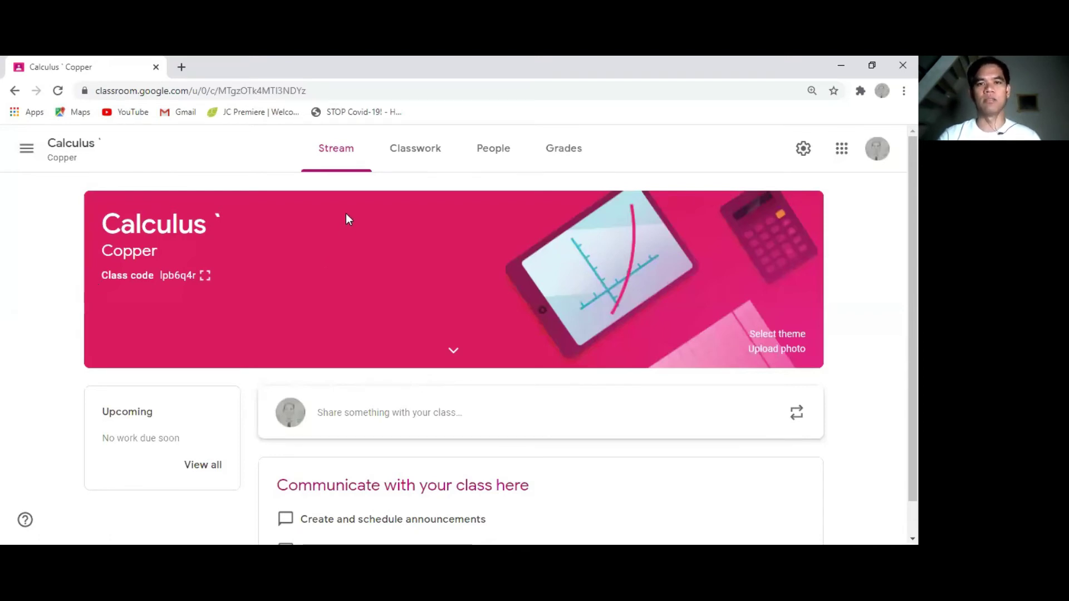
left_click(489, 155)
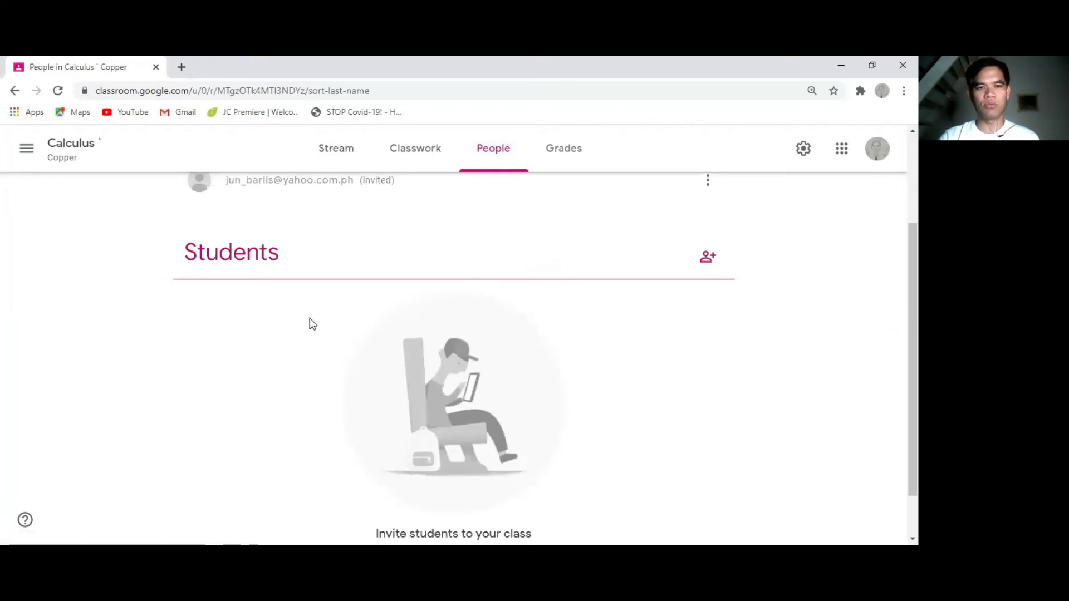
scroll(310, 321, "up", 3)
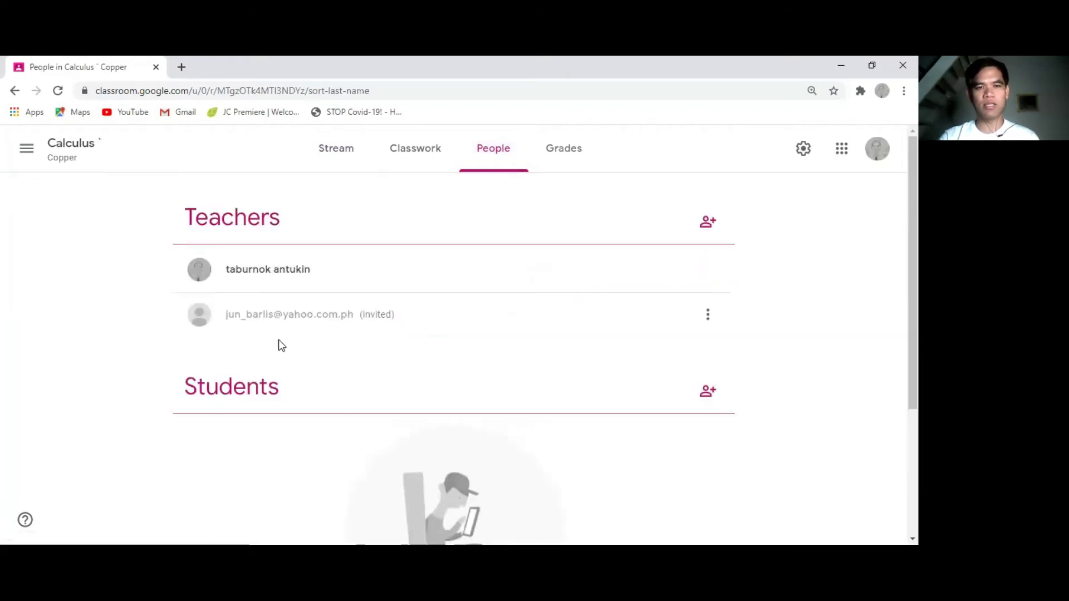
Create a new classwork assignment in the Calculus class and title it "How to solve integral calculus".
left_click(401, 169)
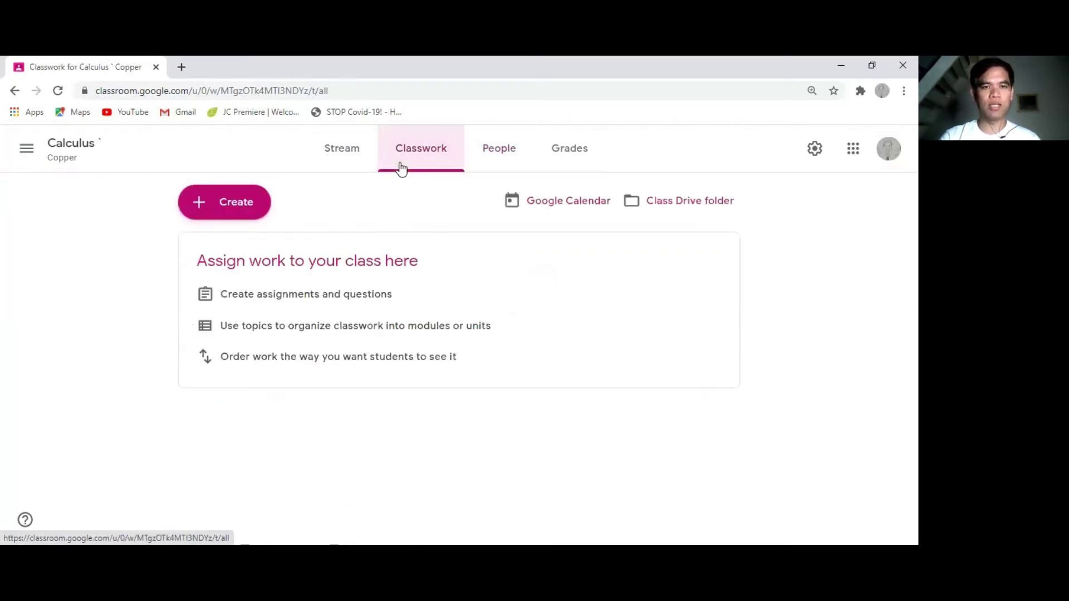
left_click(231, 212)
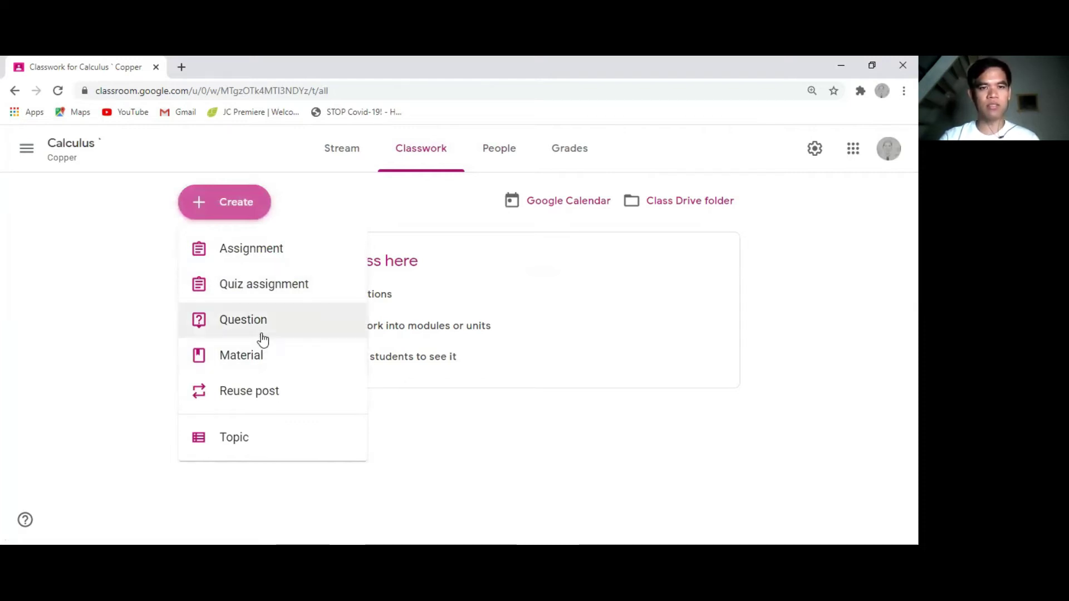
left_click(252, 256)
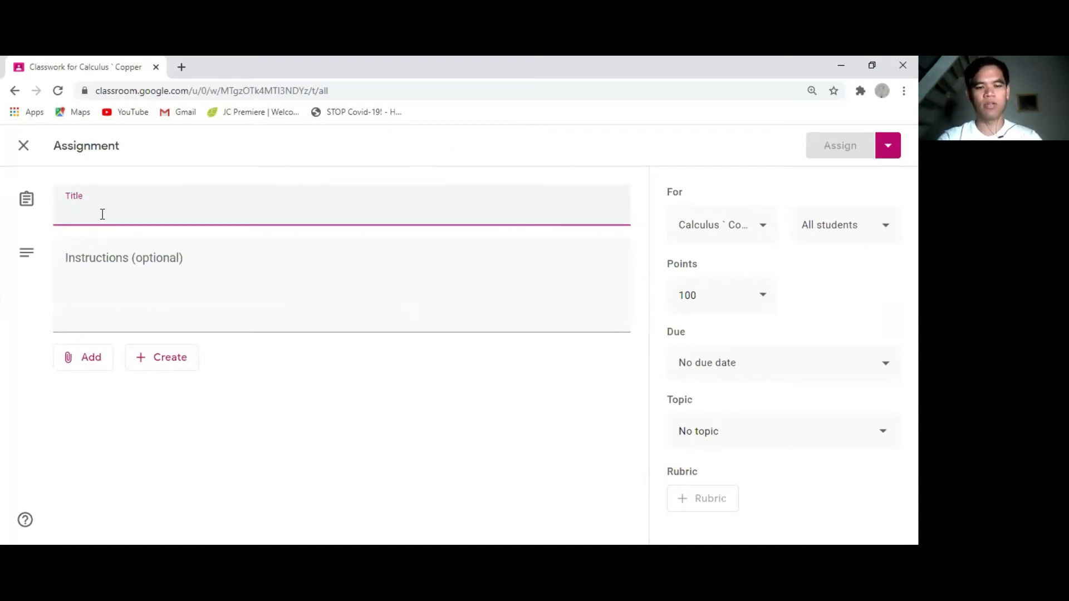
type("Ho")
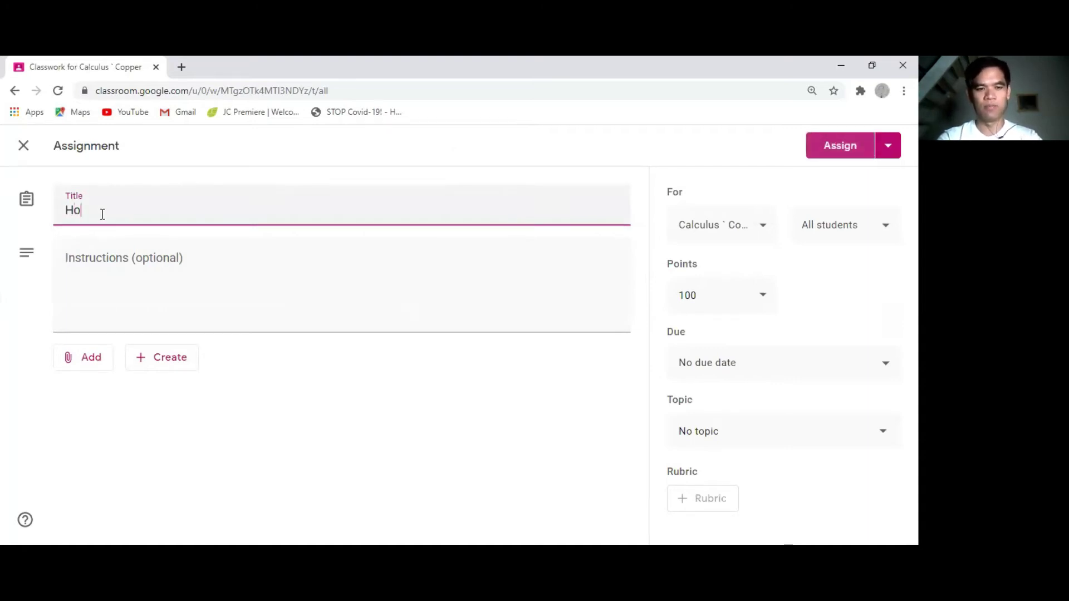
type("w to solve ")
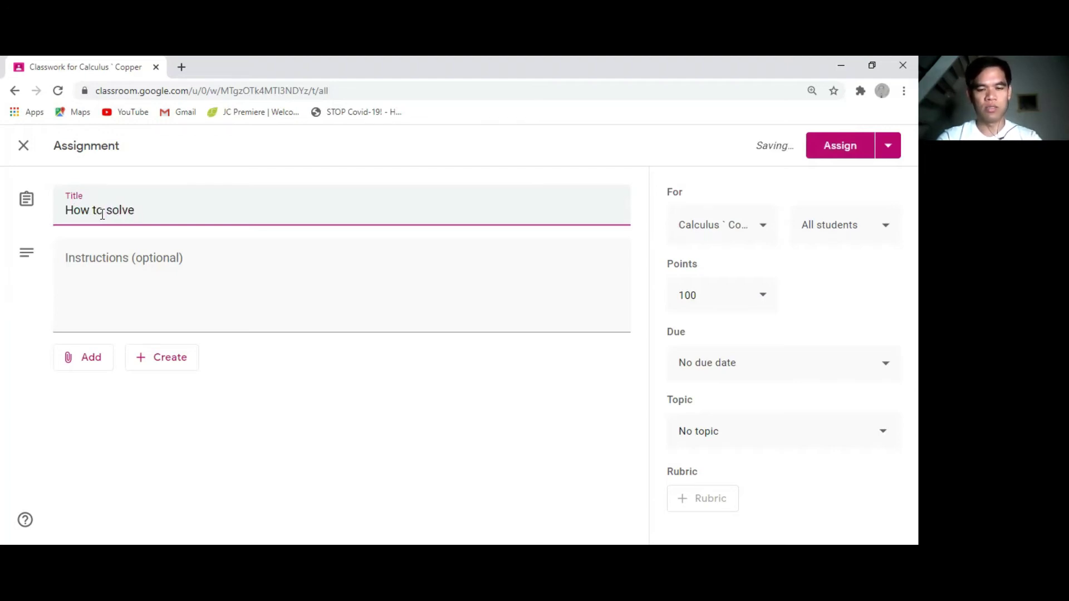
type("integral calu")
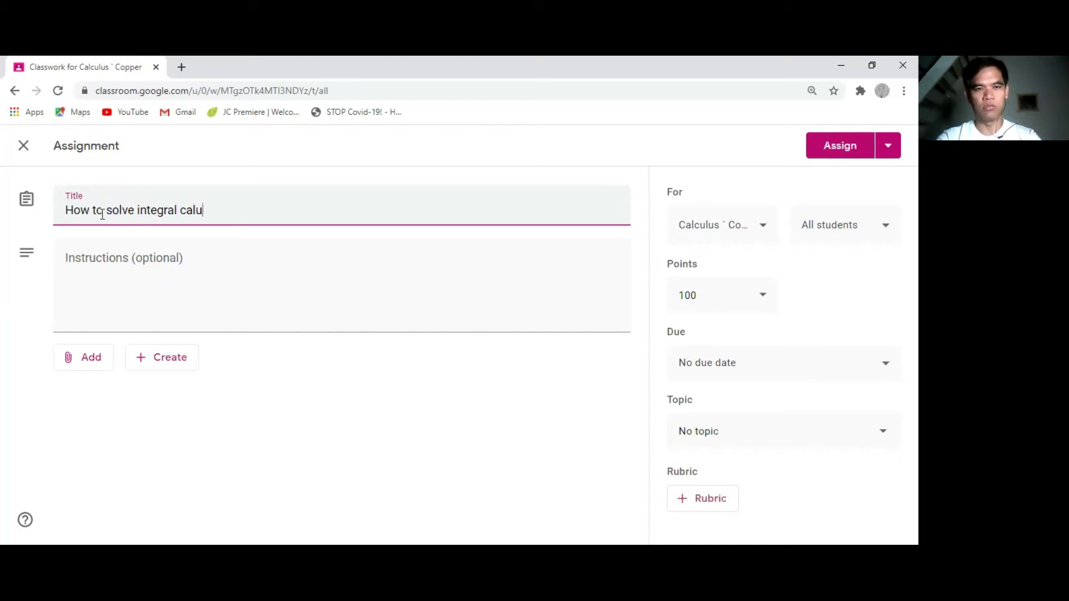
type("ulus")
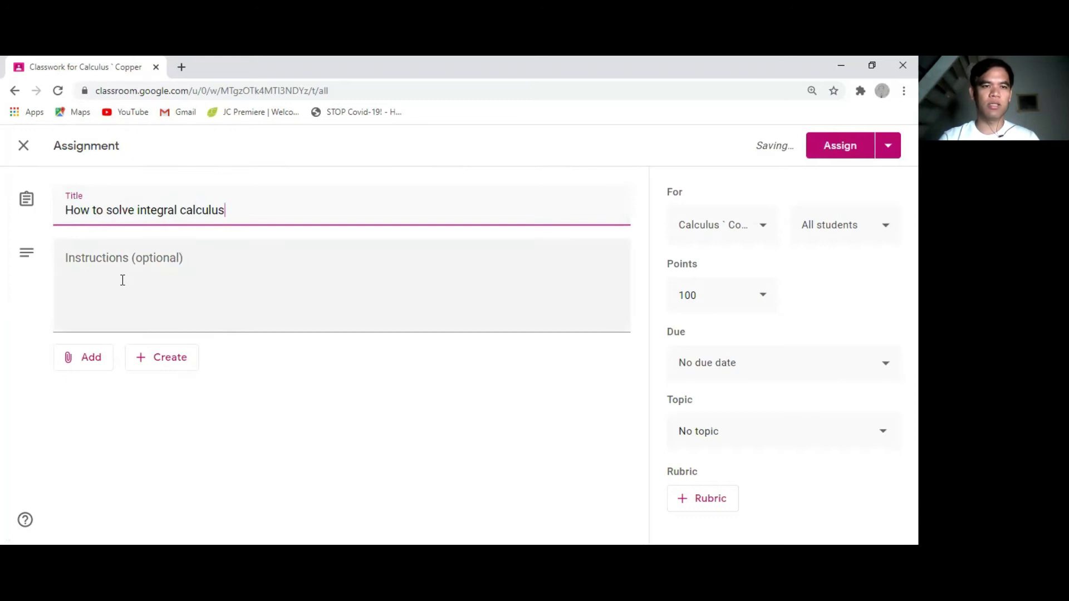
Enter "Solve problem sets 1-5" as the assignment's instructions.
left_click(122, 280)
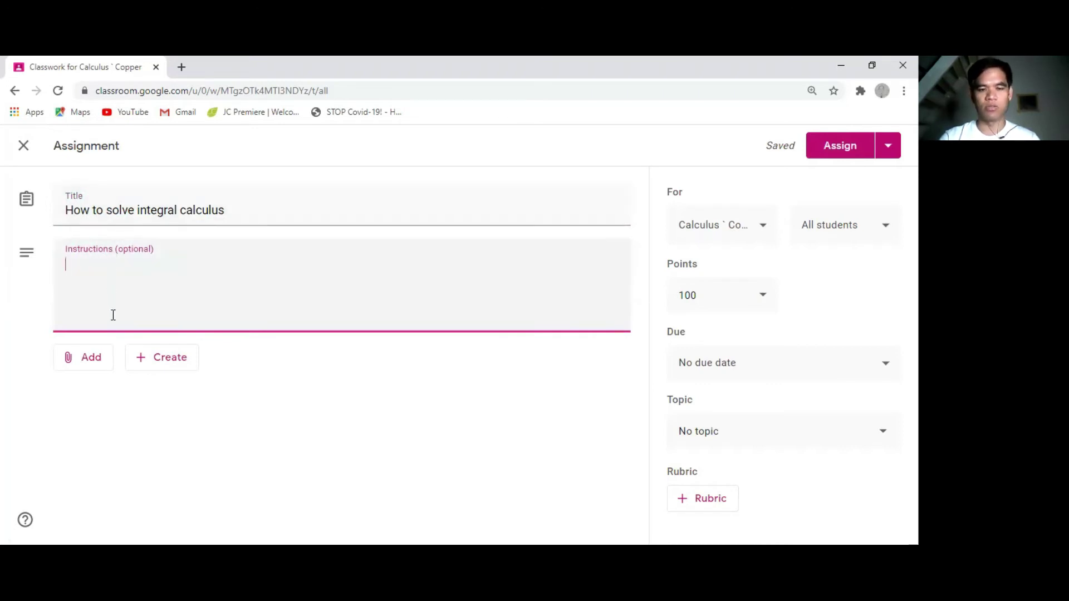
type("Solve")
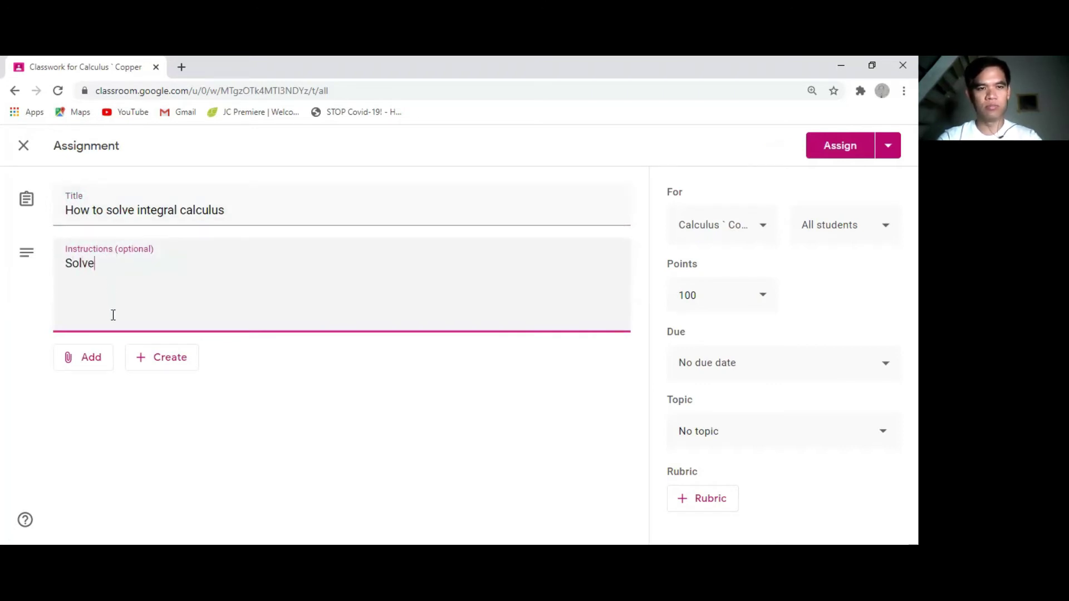
type(" problem")
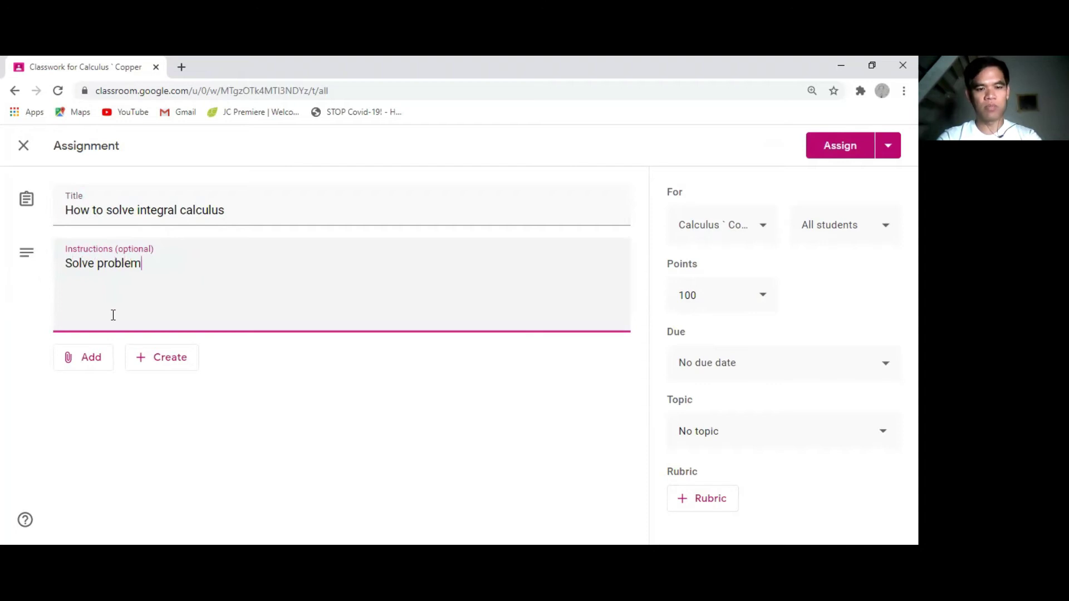
type(" sets 1-5")
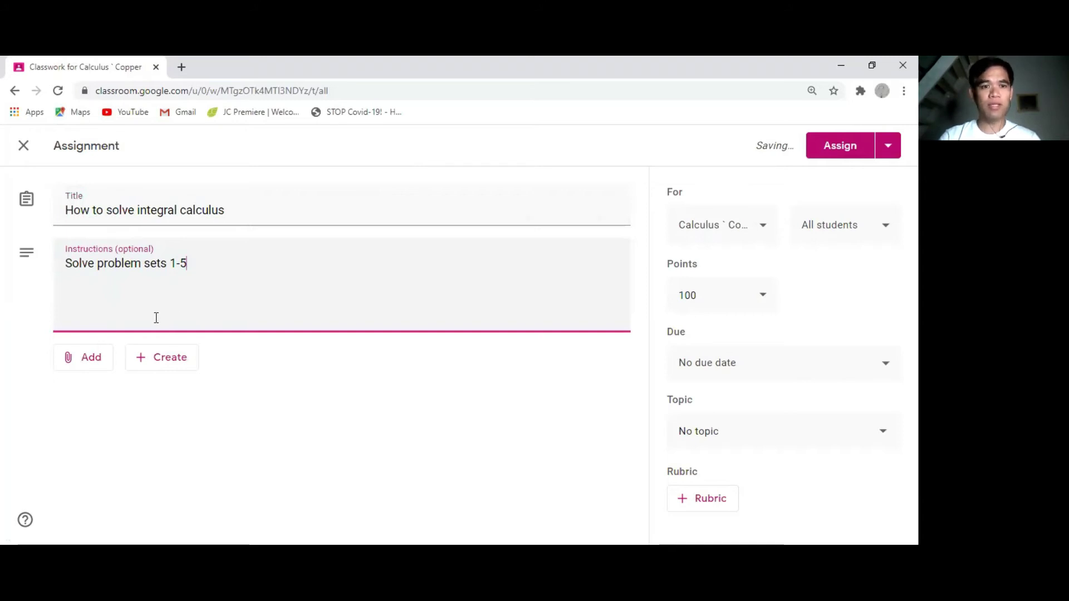
Look through the assignment's file attachment sources, including My Drive and file upload, and close the picker without attaching anything.
left_click(94, 367)
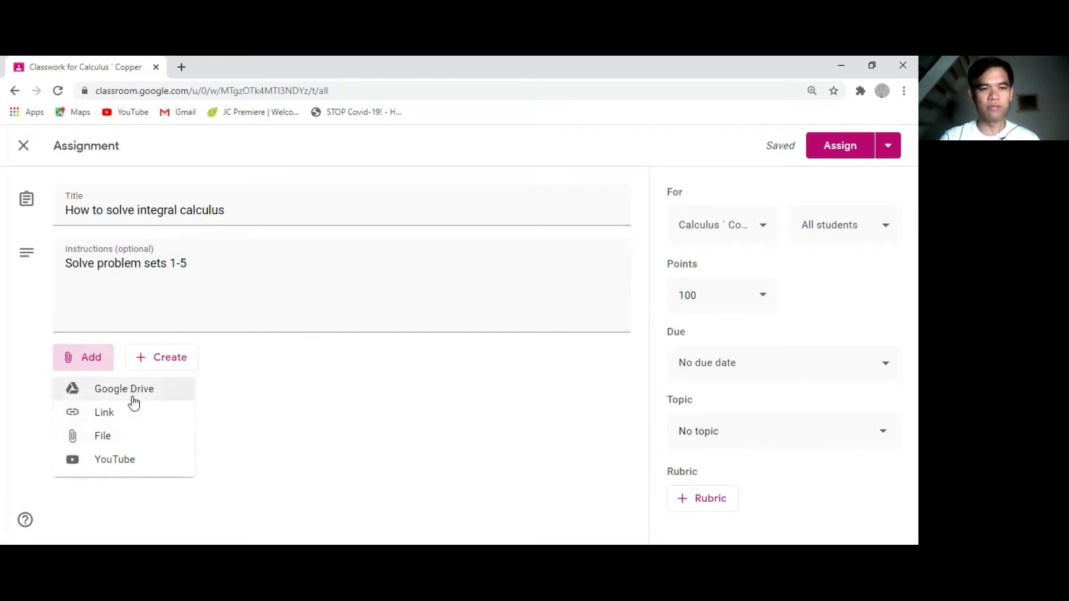
left_click(123, 437)
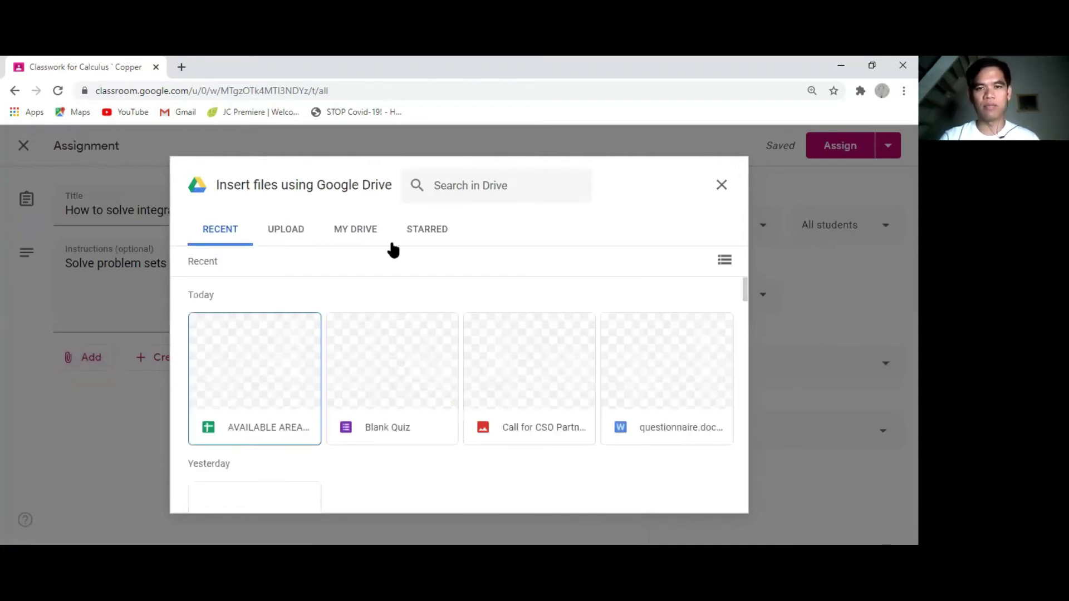
left_click(342, 234)
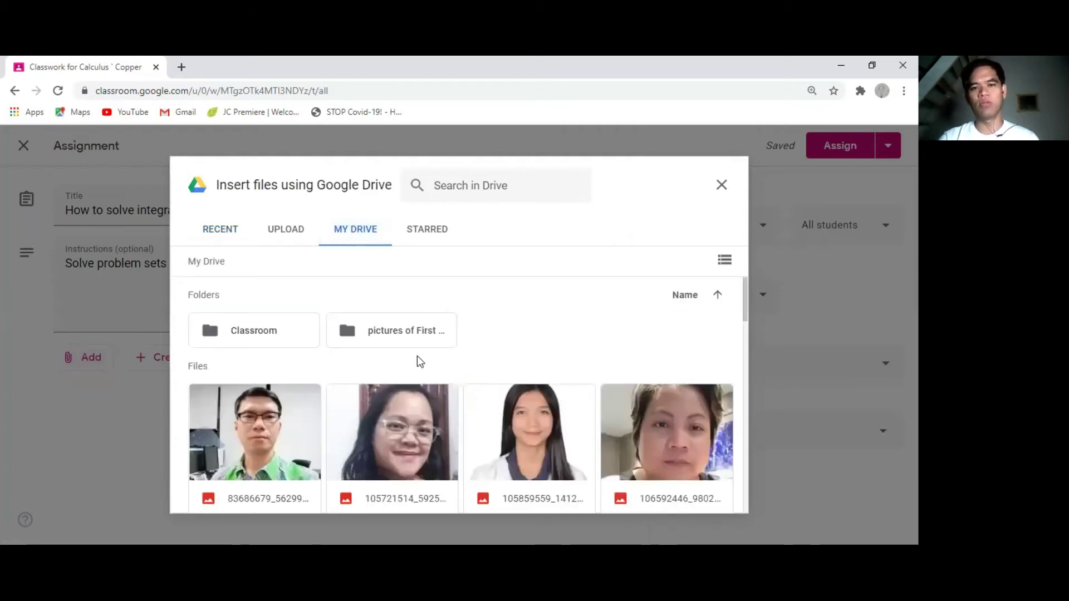
left_click(292, 232)
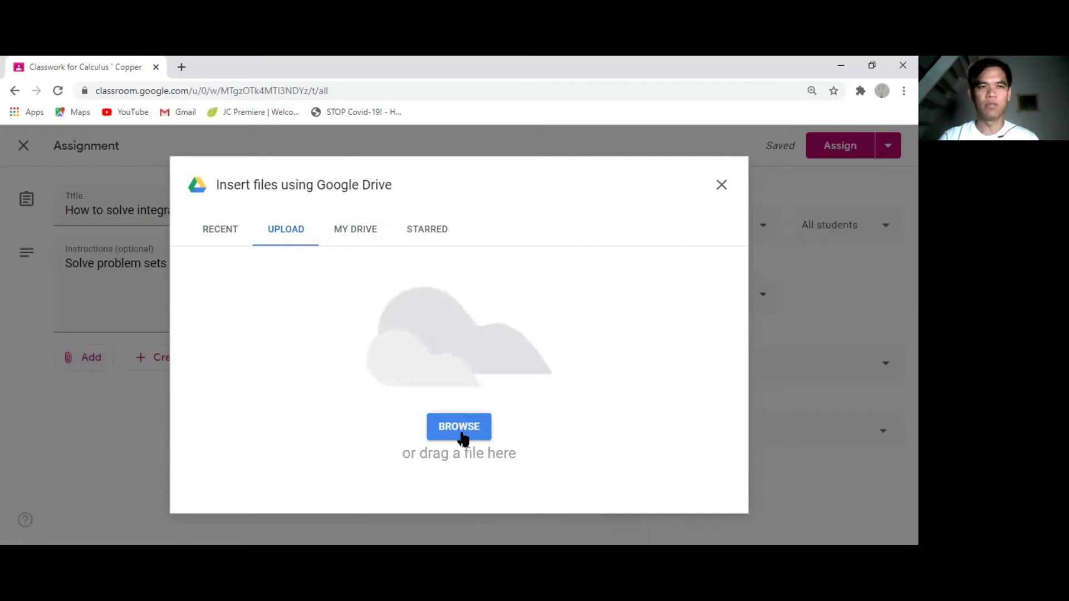
left_click(722, 184)
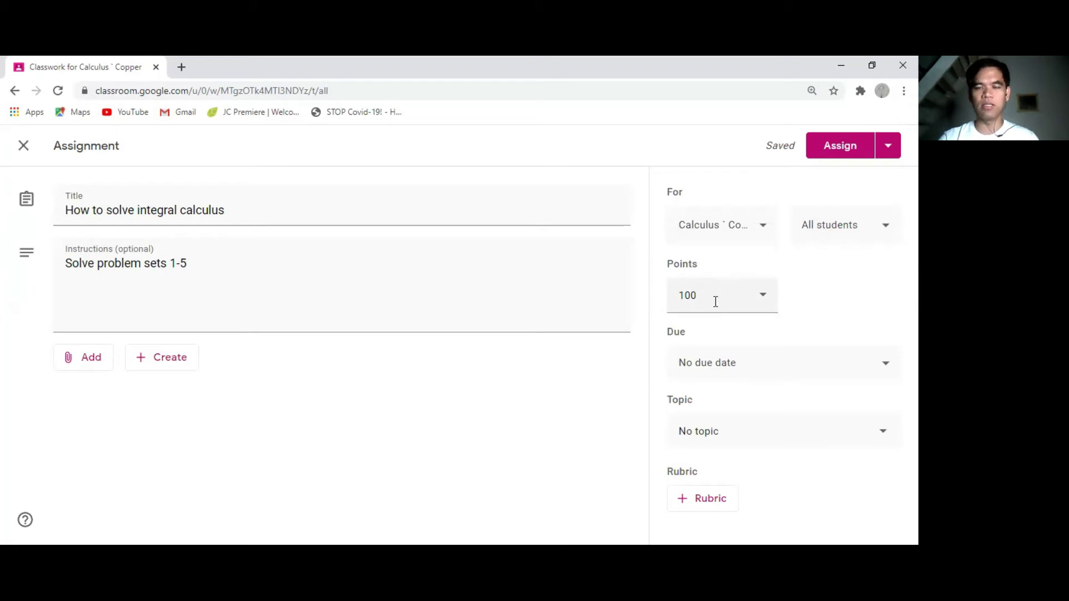
Set the assignment's points to 50.
left_click(667, 311)
type("50")
left_click(602, 393)
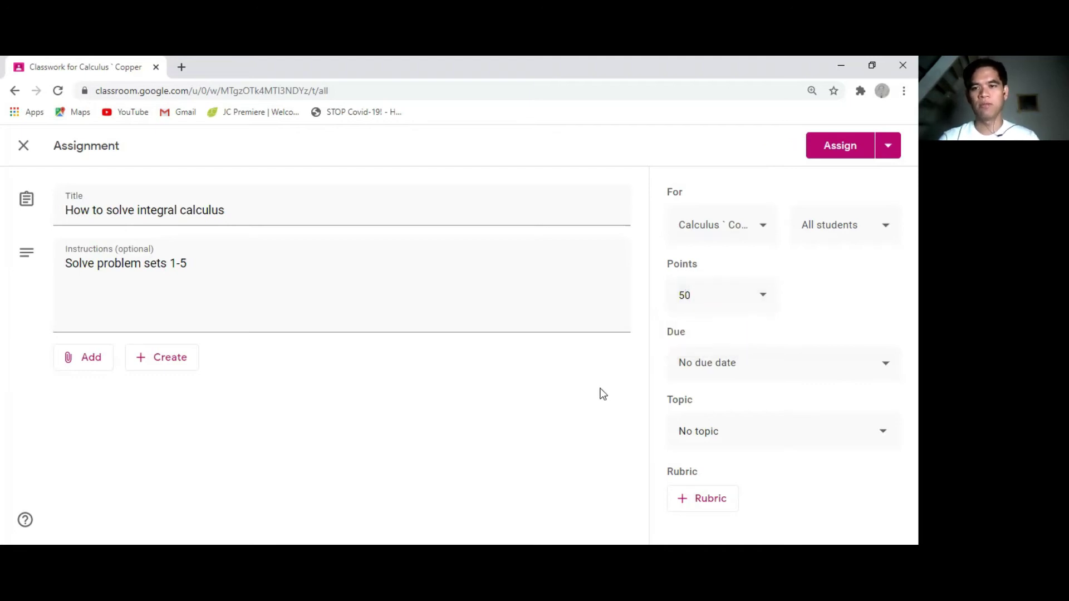
Set the assignment's due date to Oct 9, 2020 and its due time to 8:00 AM.
left_click(690, 376)
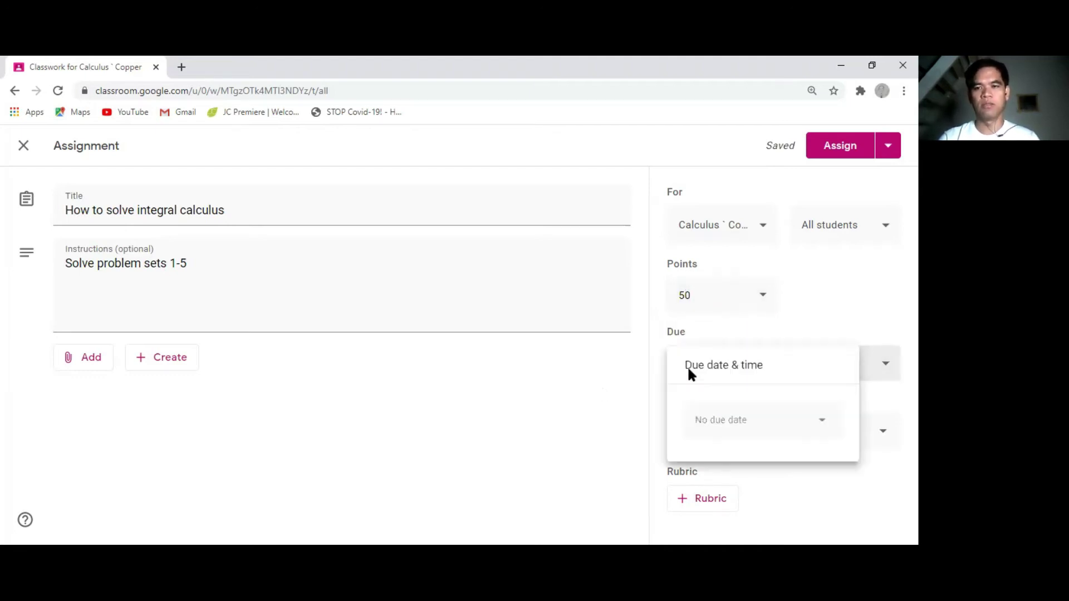
left_click(711, 426)
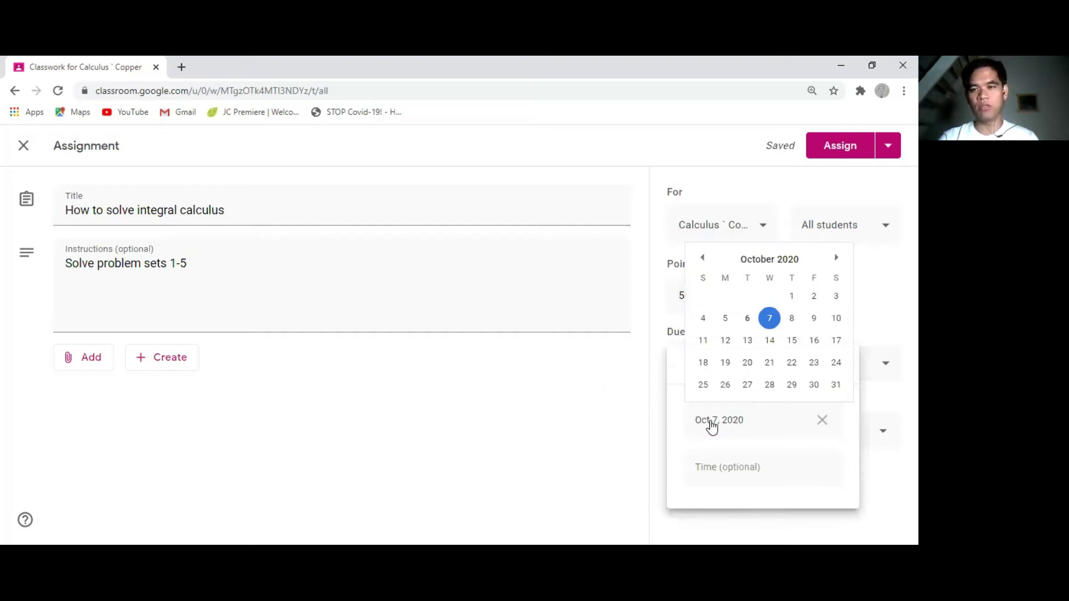
left_click(812, 320)
left_click(733, 458)
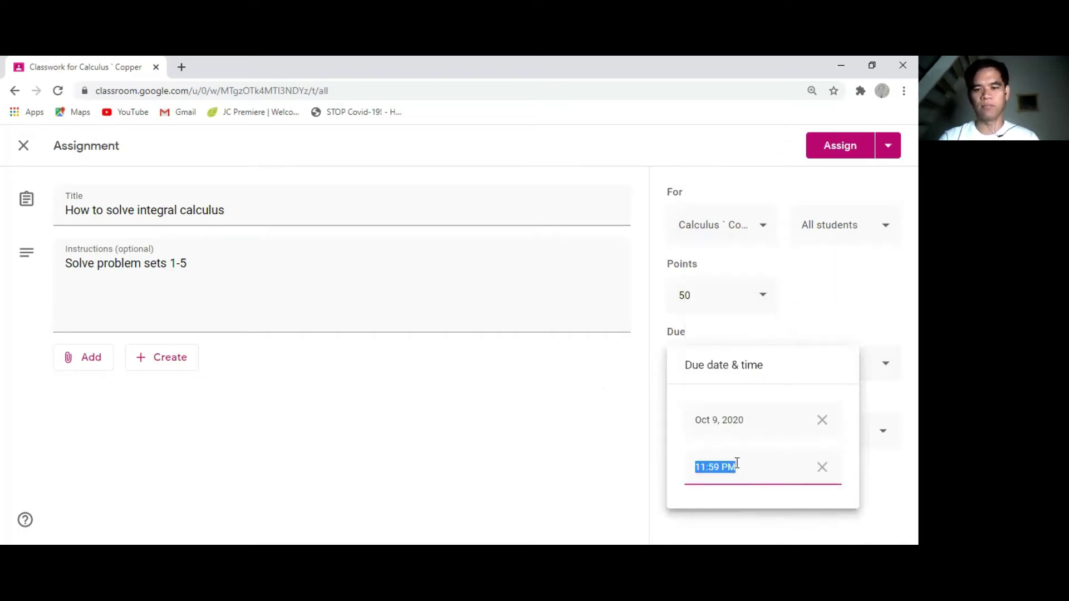
type("8Am")
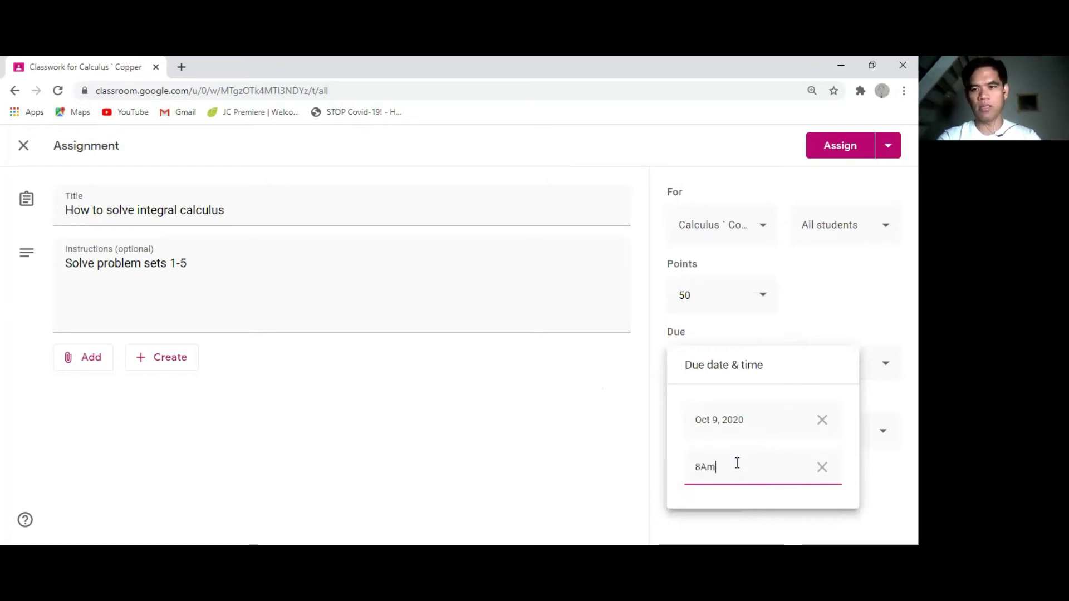
left_click(628, 495)
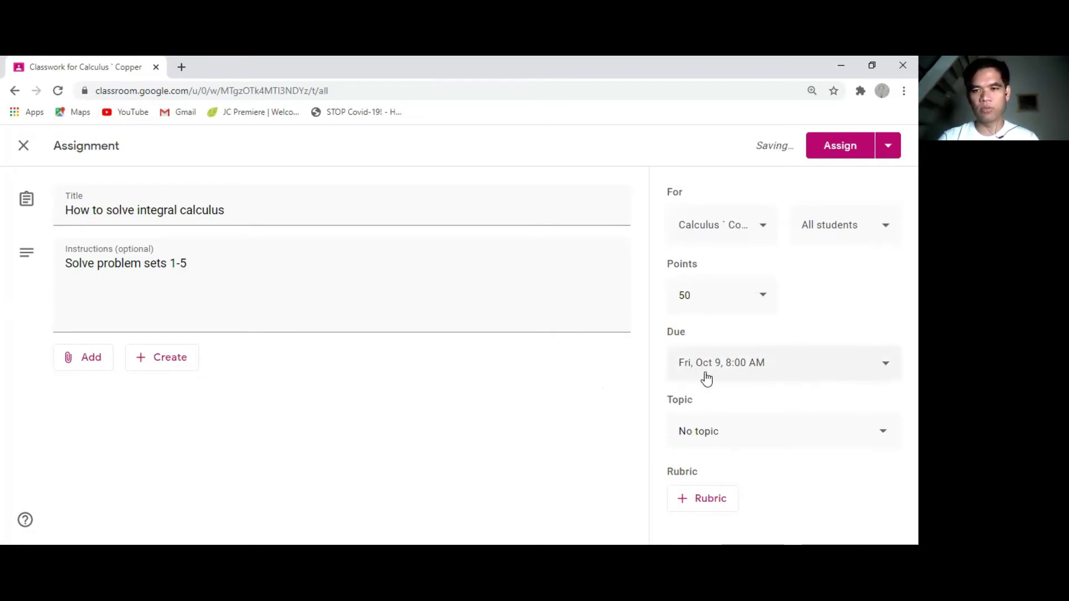
Create the topic "How to solve integral calculus" for the assignment and check the rubric options without adding a rubric.
left_click(769, 441)
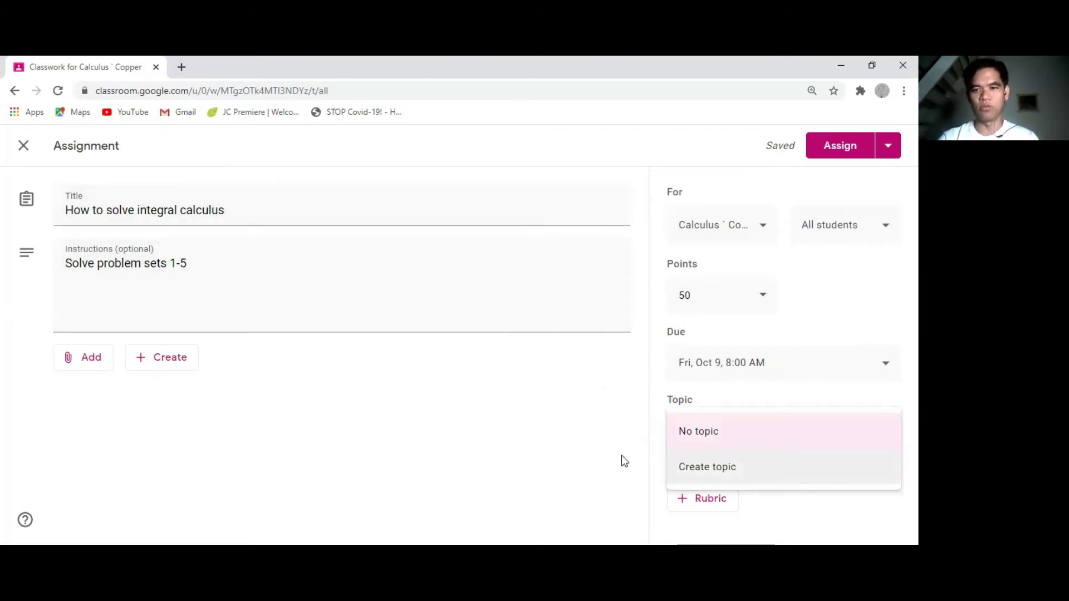
left_click(723, 467)
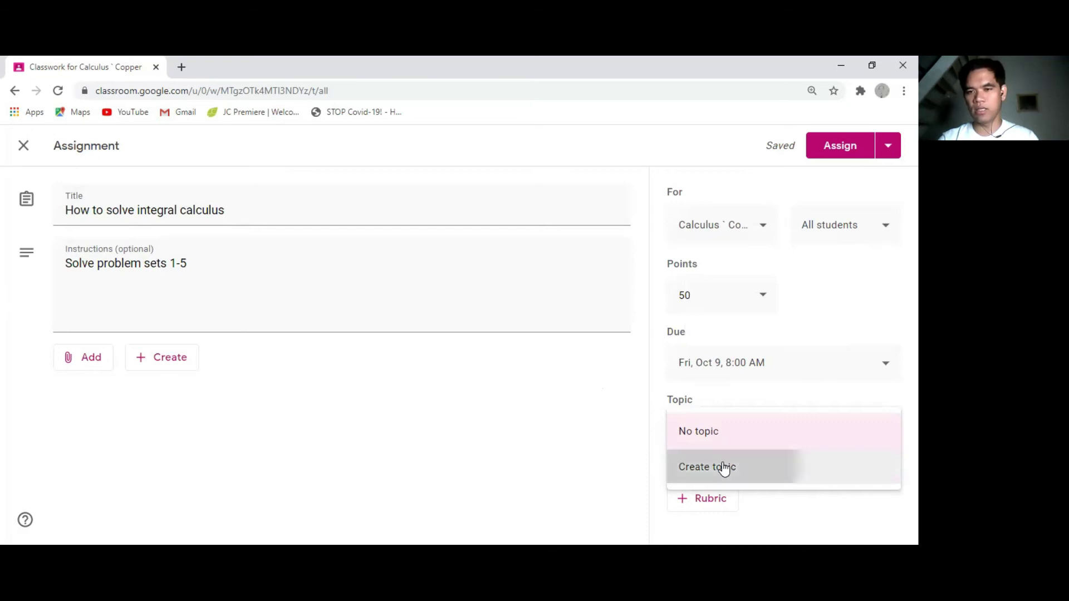
type("Ho")
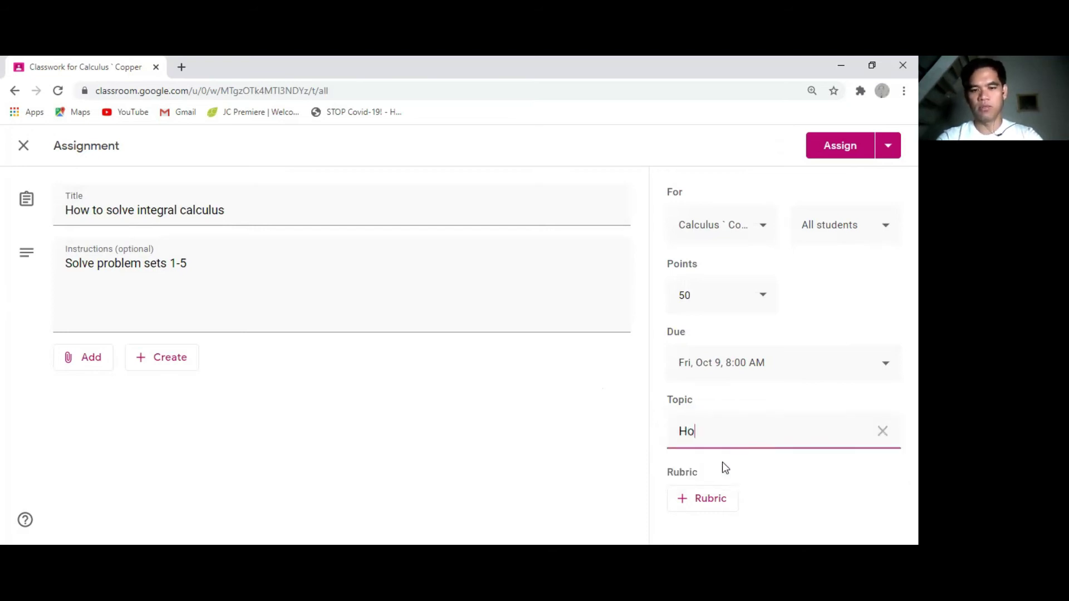
type("w to solve pro")
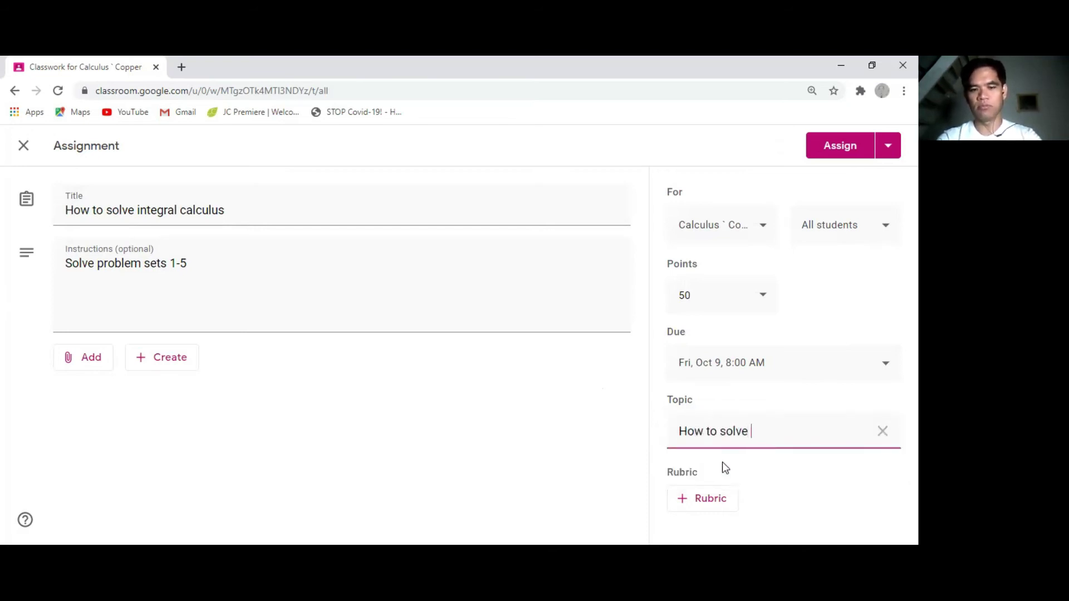
key("BackSpace")
key("BackSpace")
key("BackSpace")
type("integral calculus")
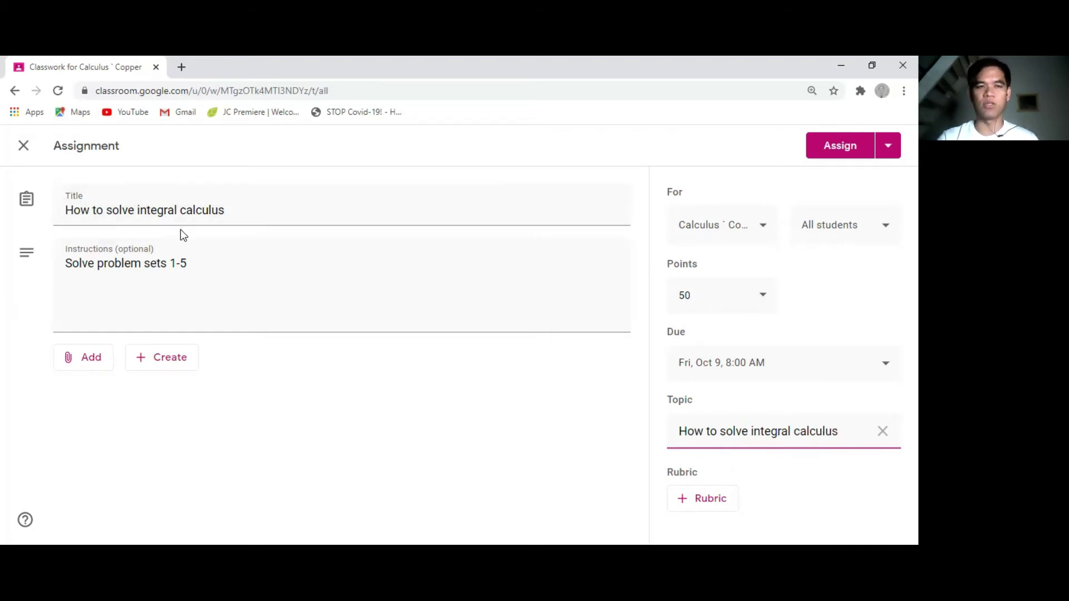
left_click(697, 512)
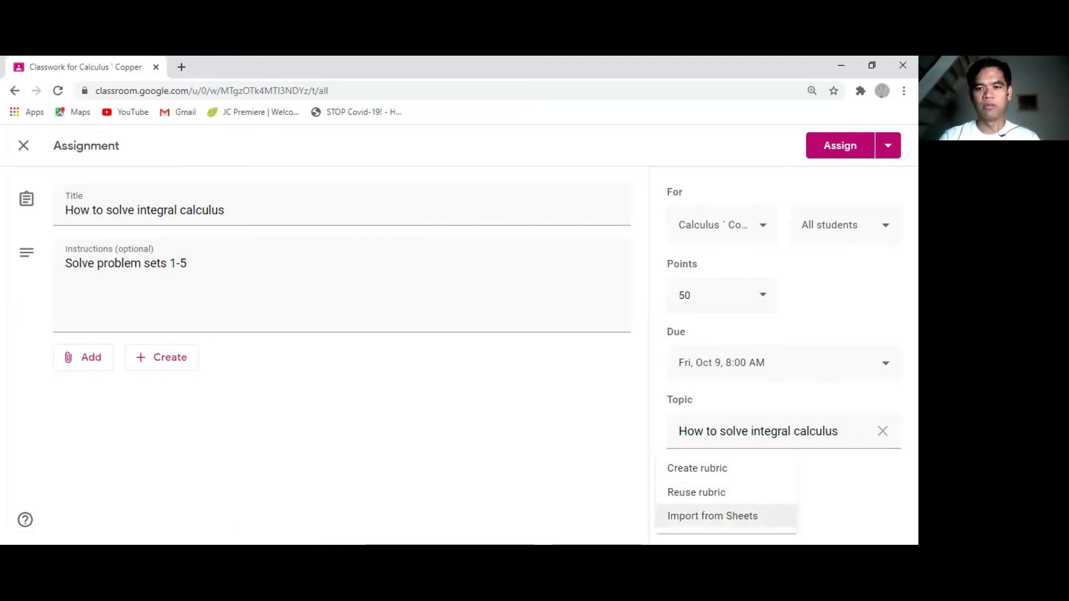
left_click(849, 489)
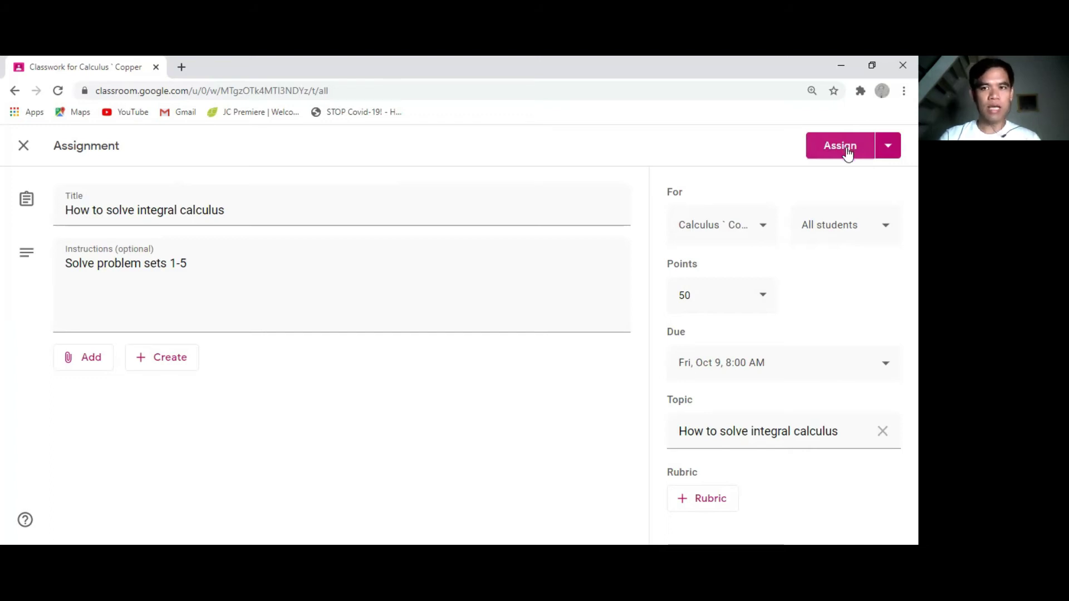
Schedule the assignment to be posted on Oct 7, 2020 at 10 AM.
left_click(889, 151)
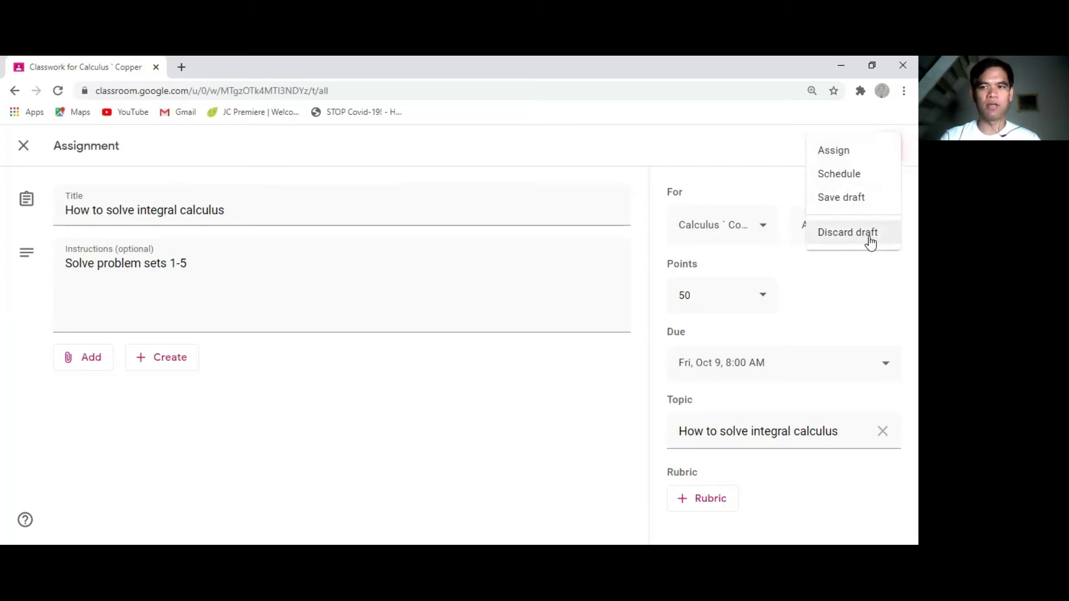
left_click(841, 174)
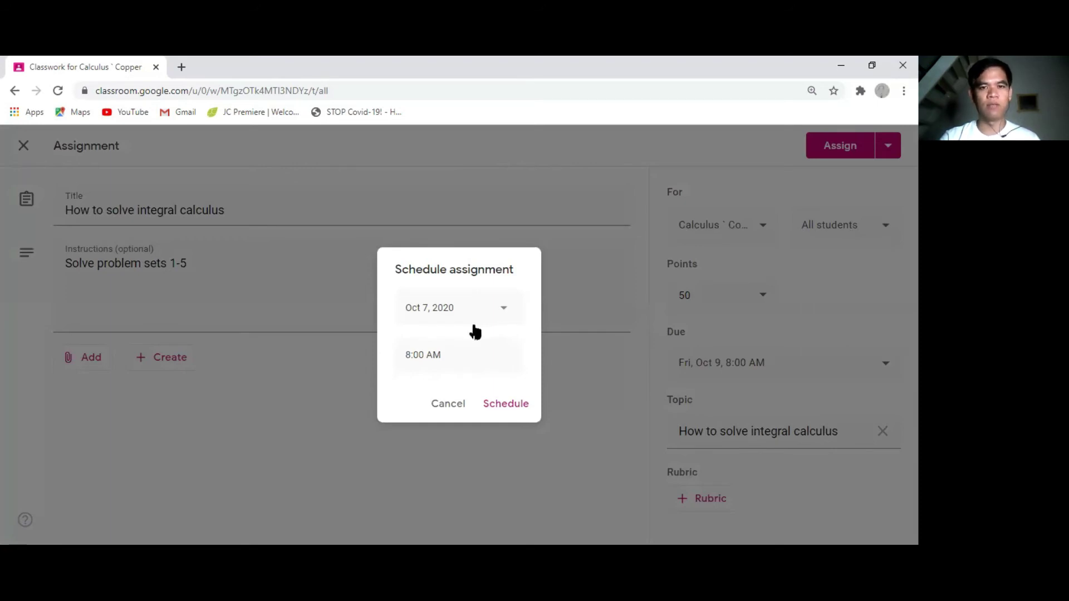
left_click(505, 317)
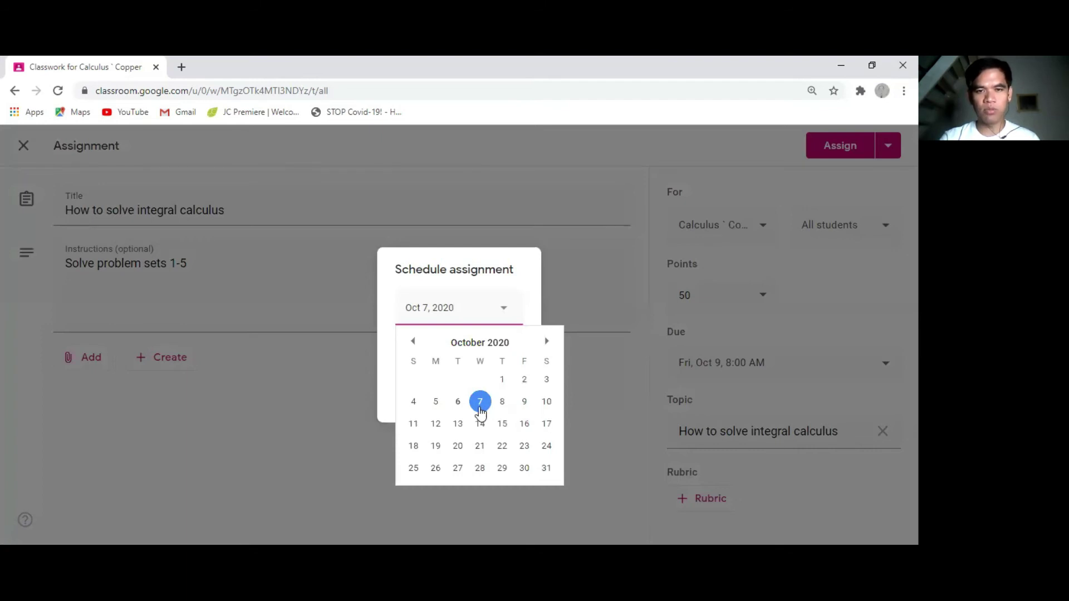
left_click(481, 410)
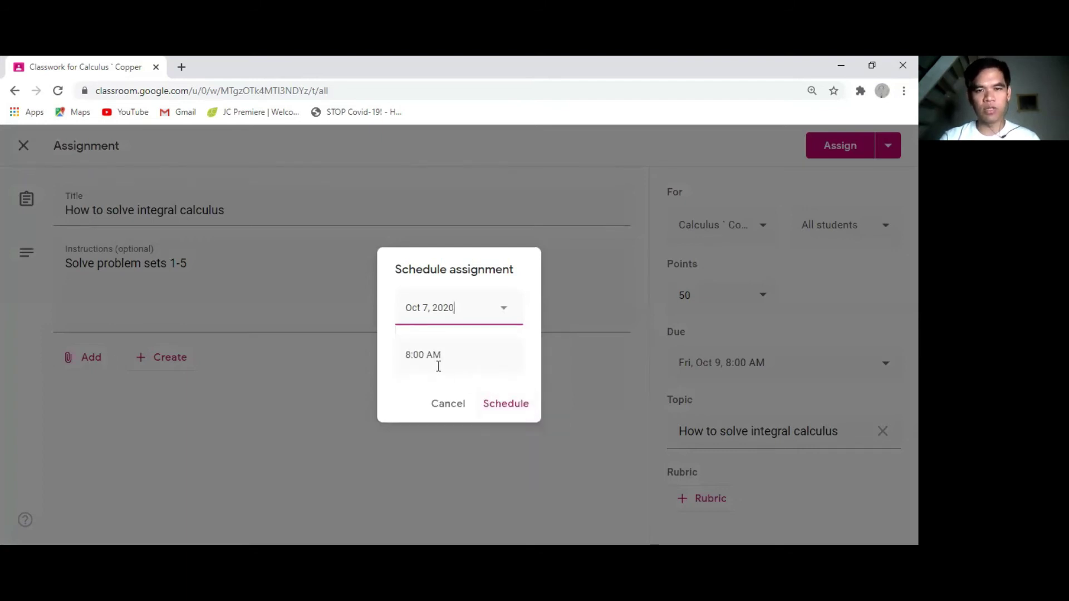
left_click(409, 359)
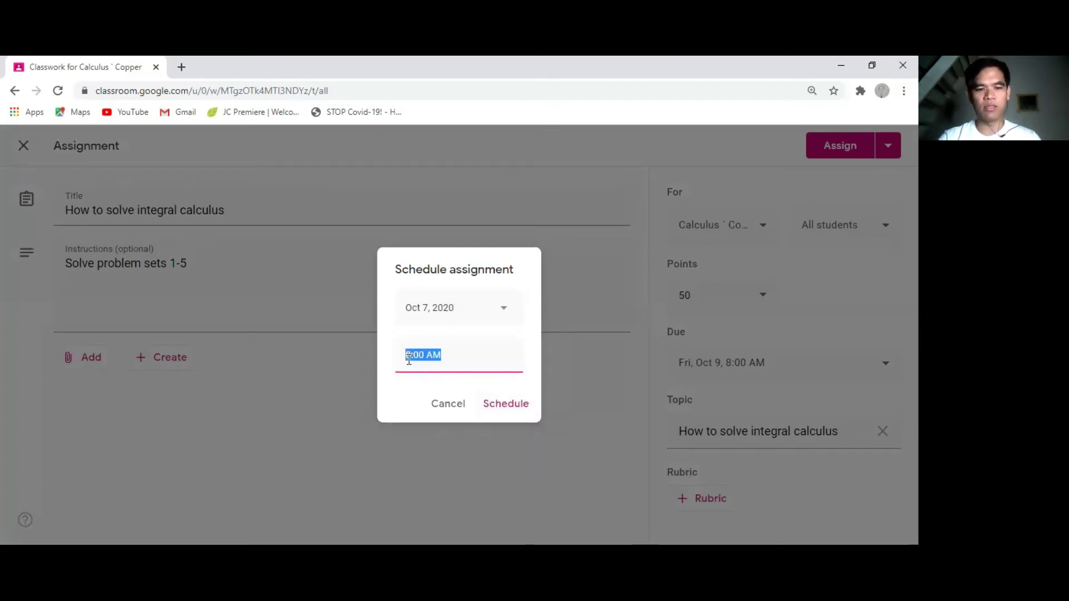
type("10AM")
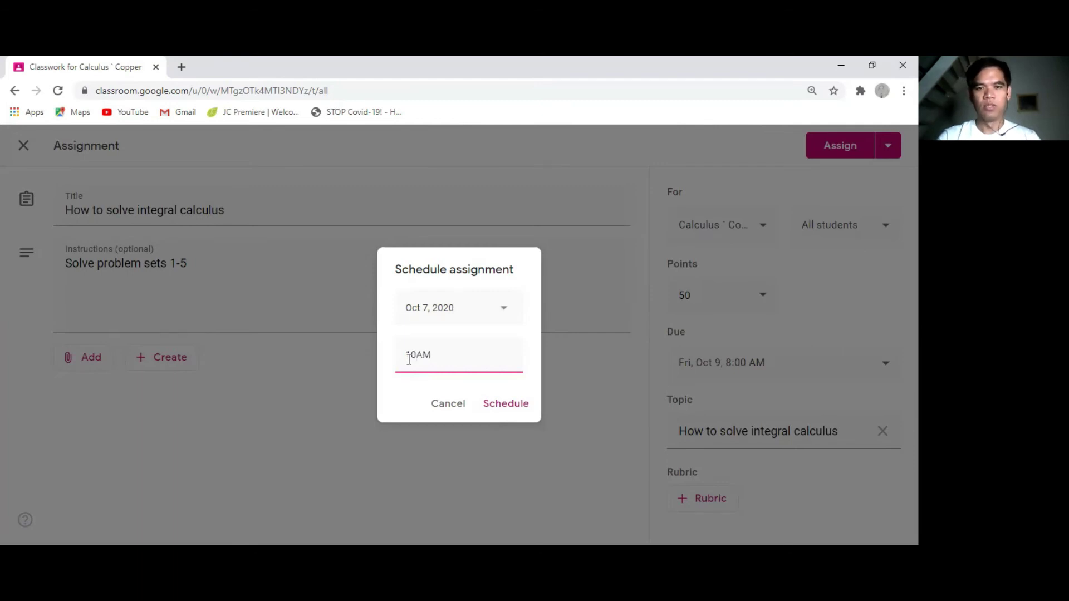
left_click(499, 405)
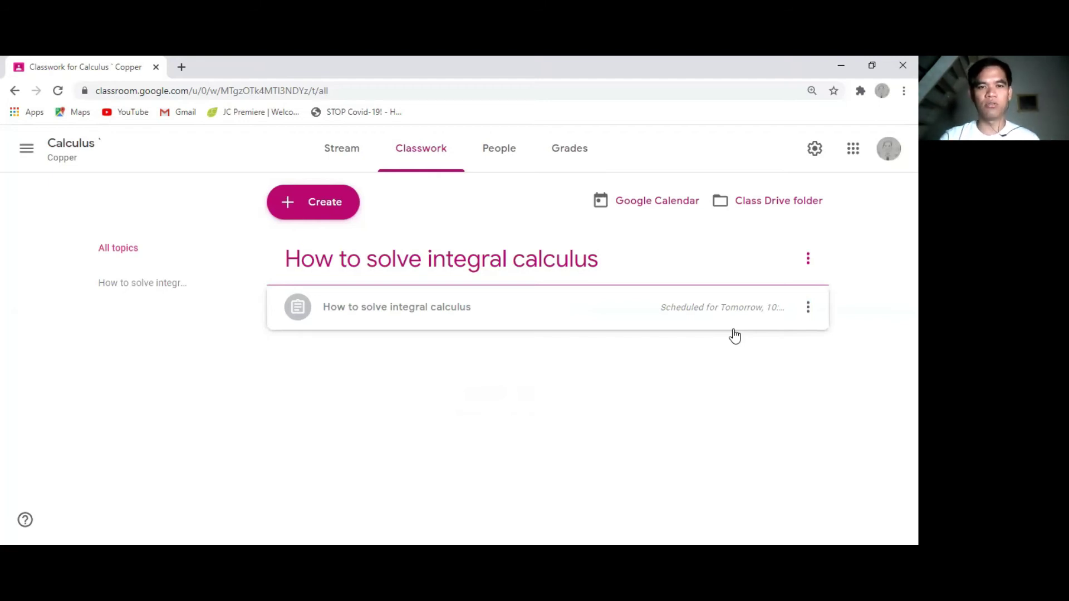
Post the announcement "Please be on time.." to all students in the Calculus class stream.
left_click(326, 151)
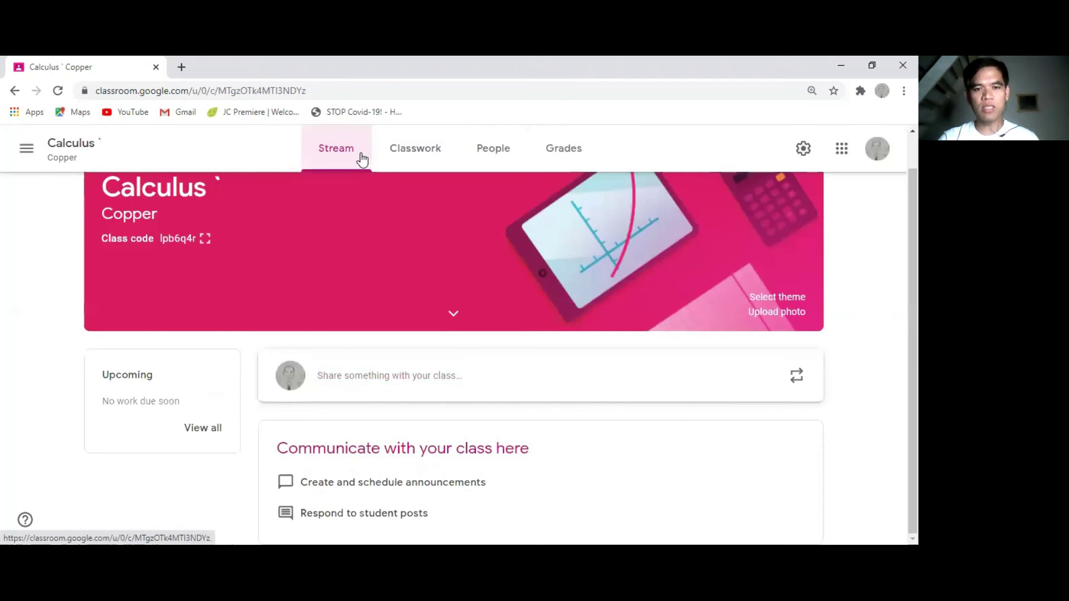
left_click(397, 384)
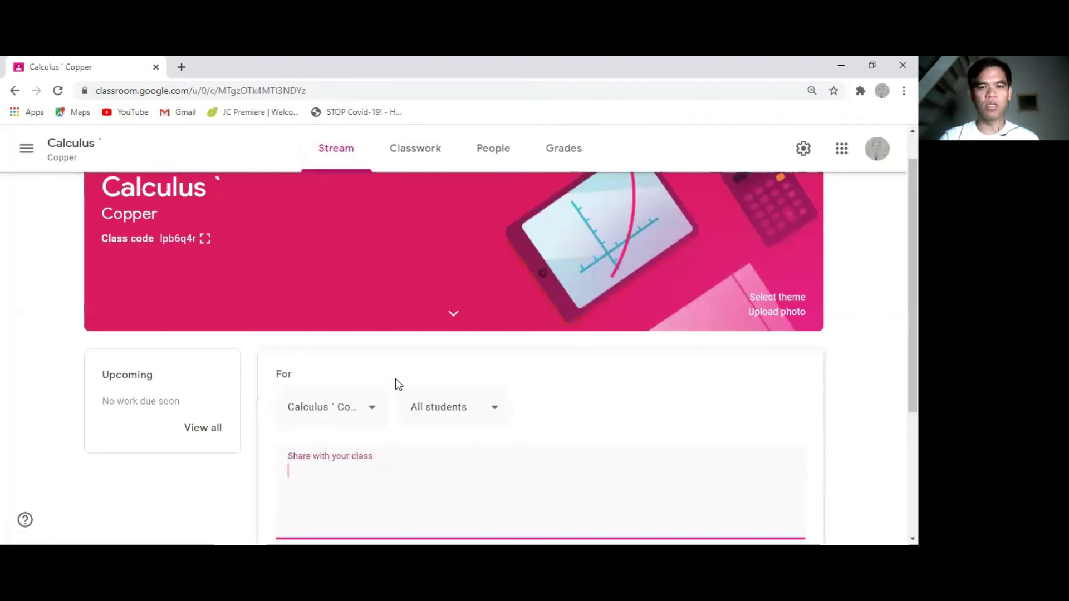
type("Pl")
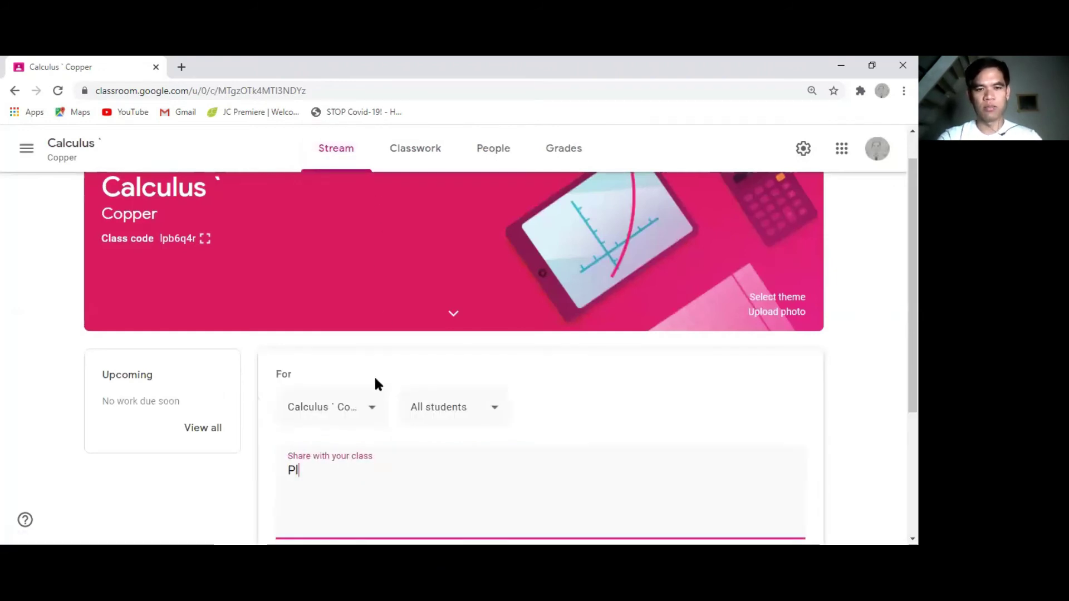
type("ease be o")
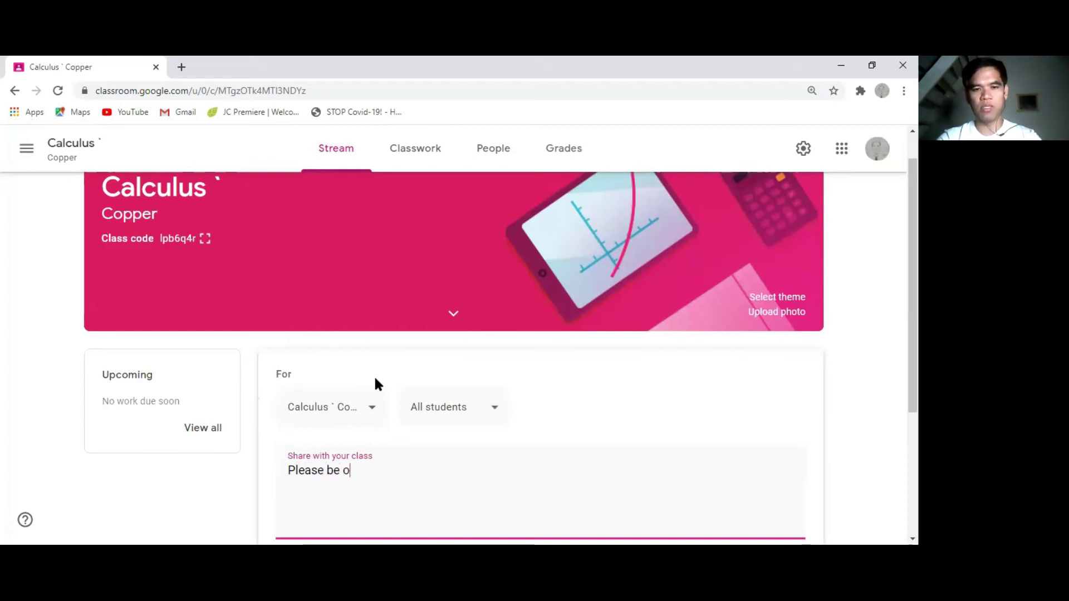
type("n time..")
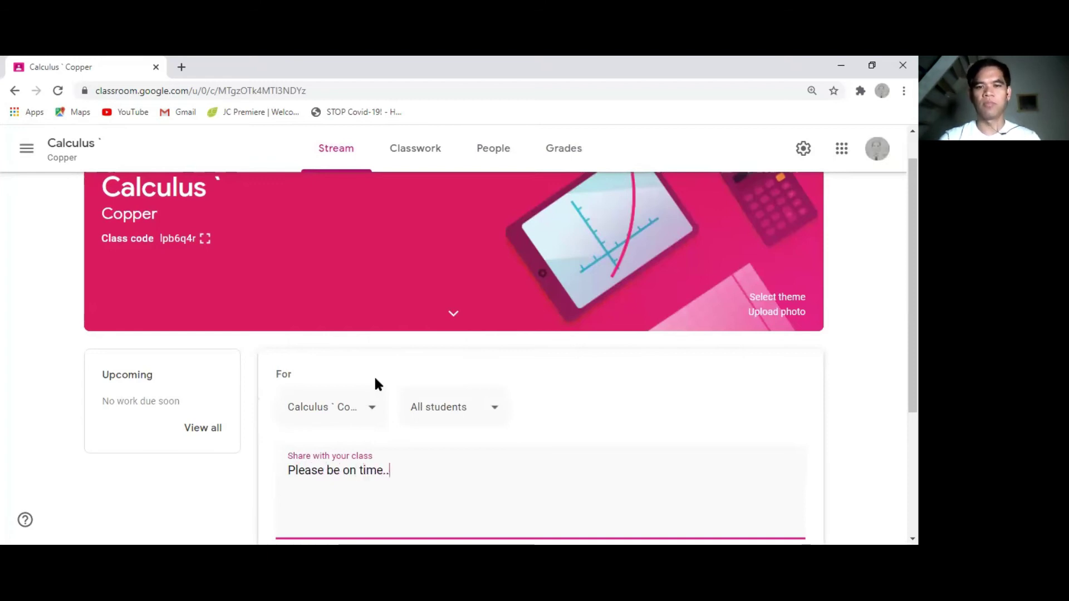
scroll(185, 504, "down", 2)
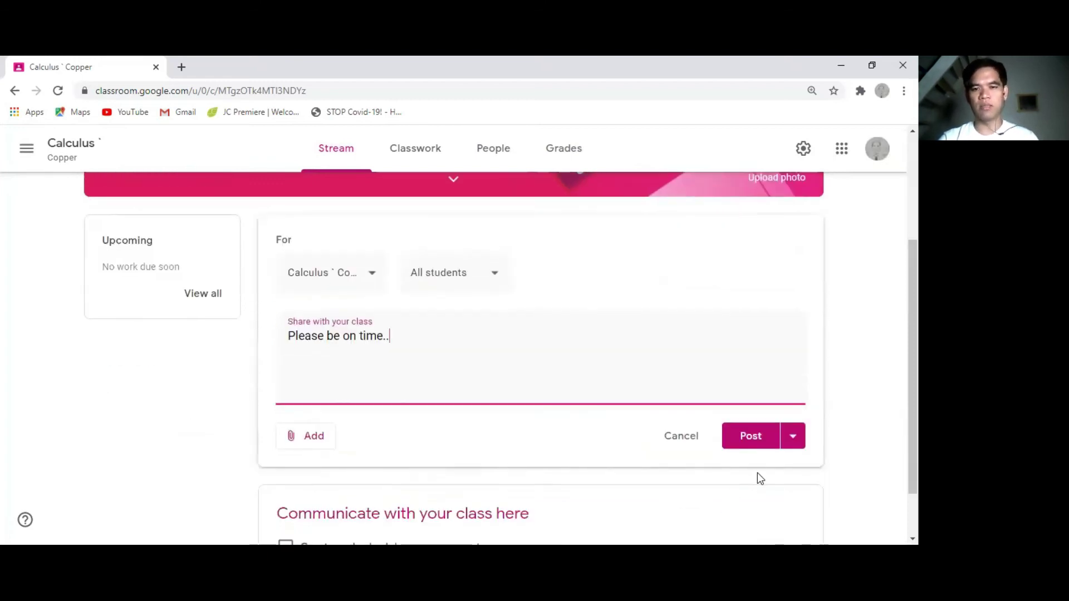
left_click(755, 441)
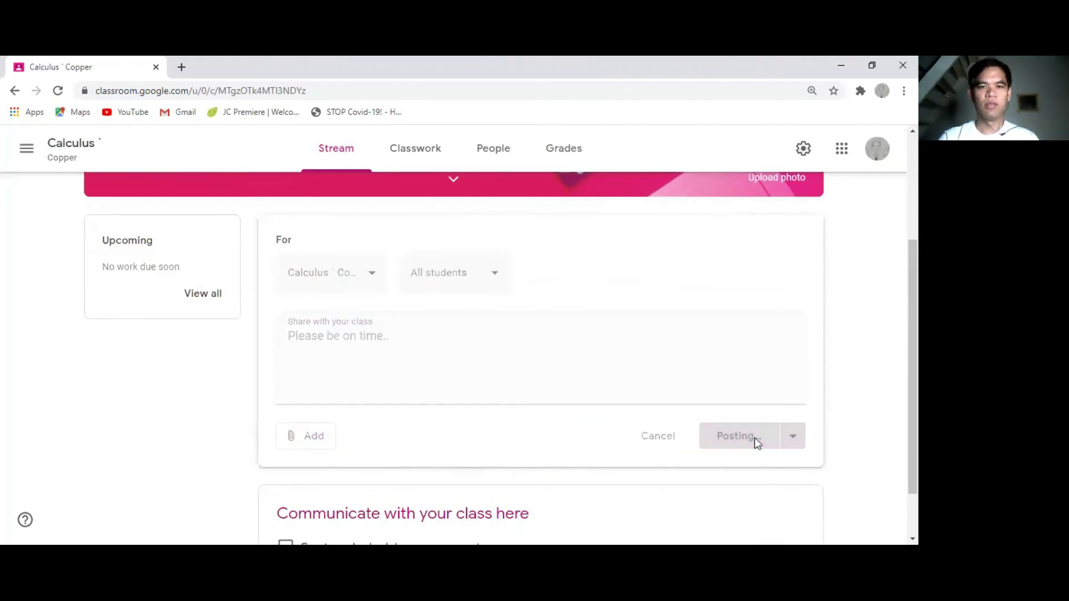
scroll(759, 420, "down", 2)
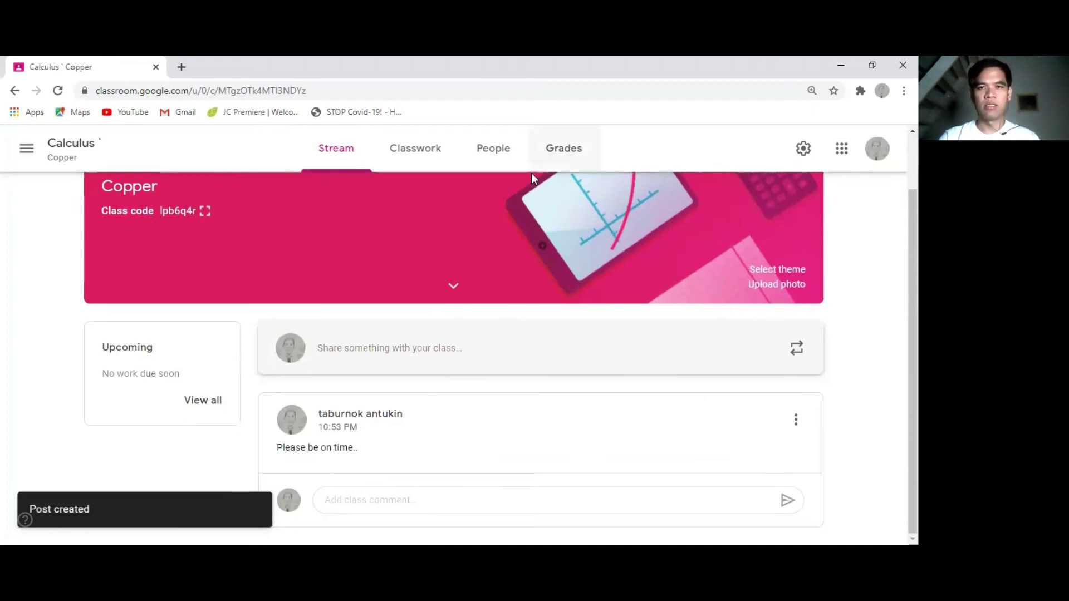
View the class's Grades page and return to the class stream.
left_click(559, 151)
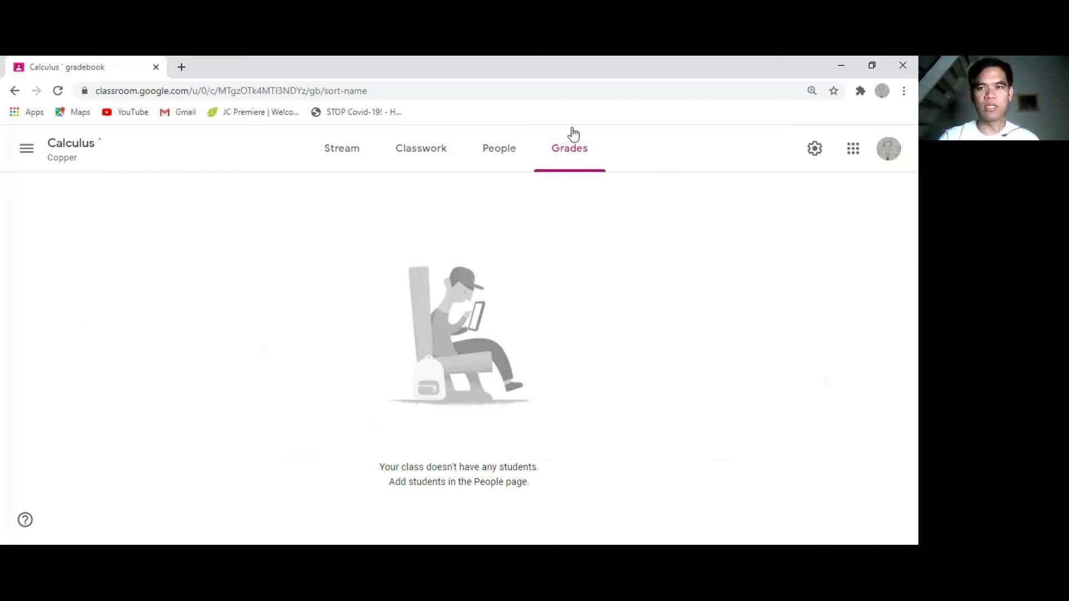
left_click(353, 161)
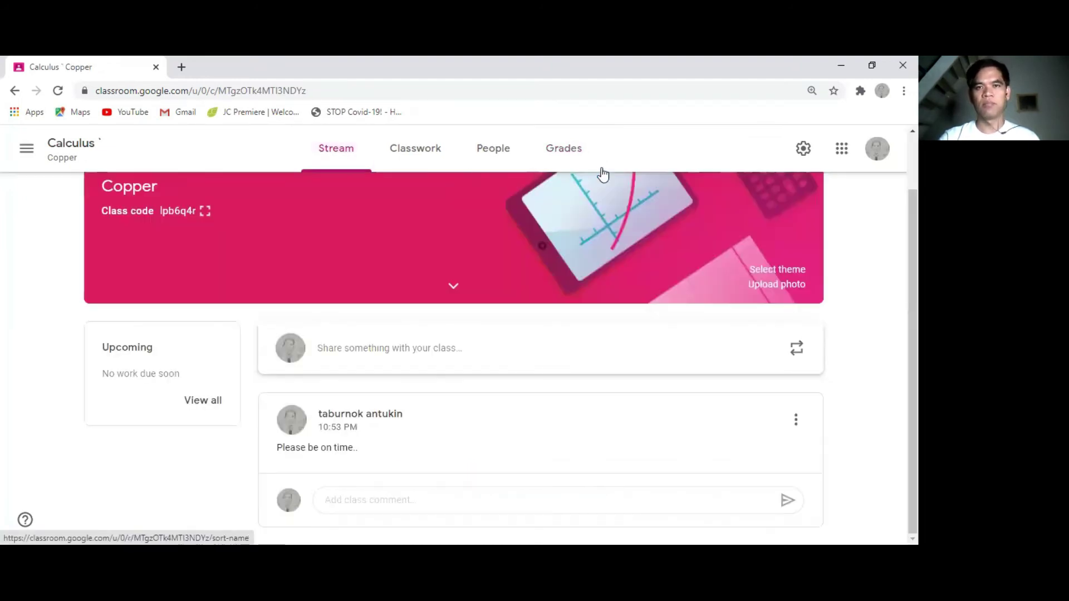
Remove the stray backtick from the end of the class name in the class settings.
left_click(799, 152)
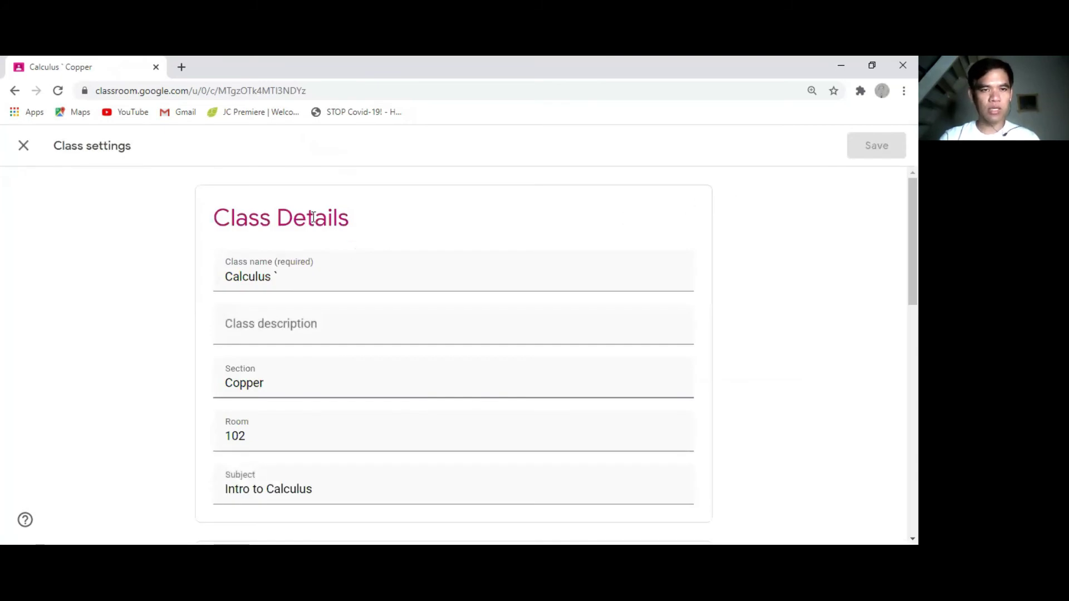
left_click(289, 275)
key("BackSpace")
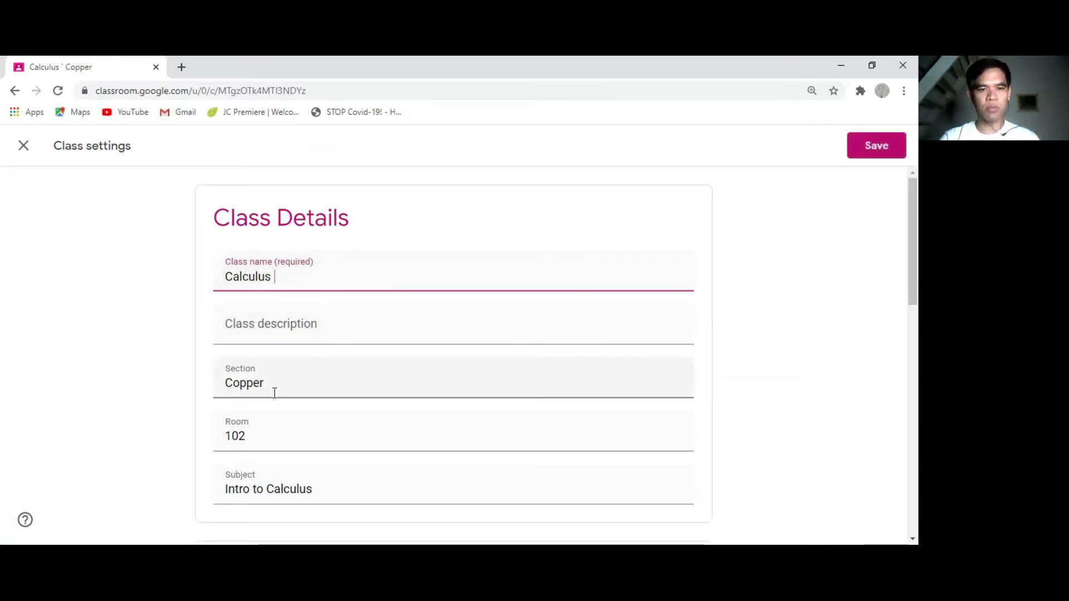
Review the class's general settings, including invite codes, stream permissions and classwork notification options, down to the grading section, without changing them.
scroll(275, 393, "down", 5)
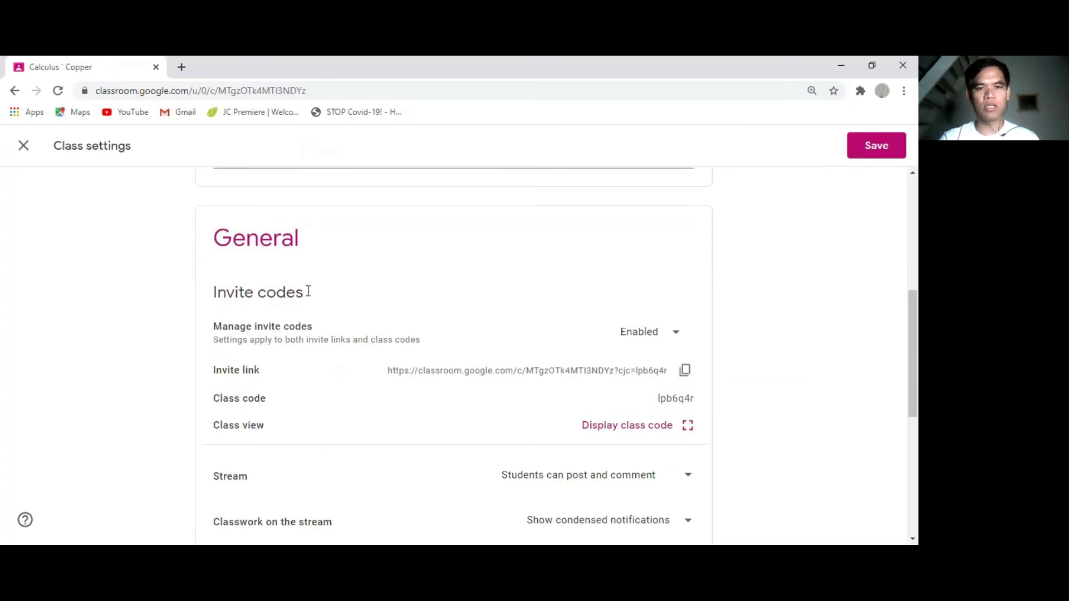
scroll(319, 305, "down", 1)
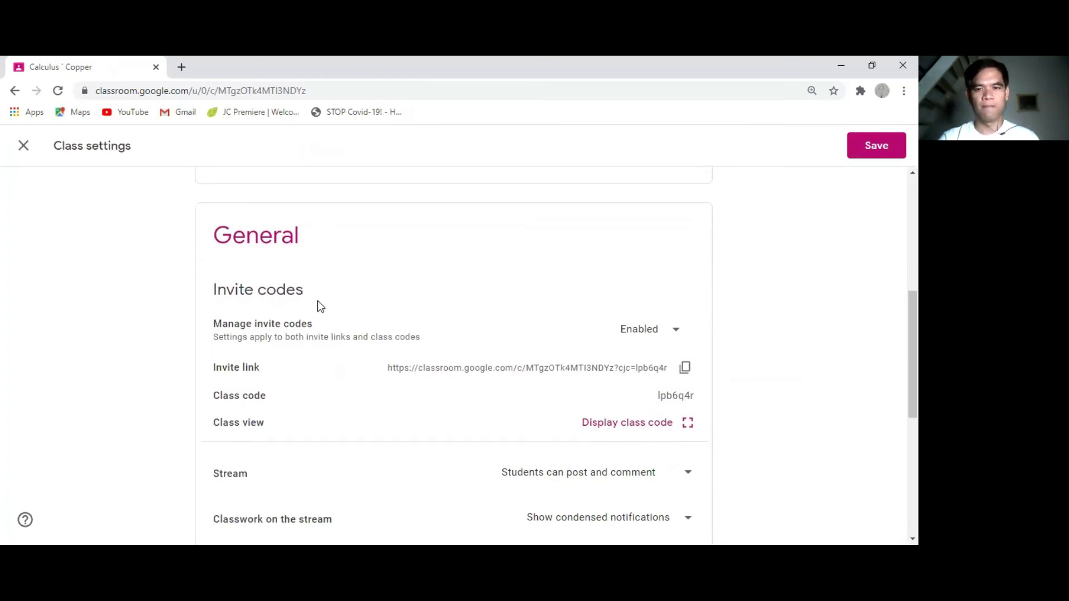
scroll(320, 306, "down", 2)
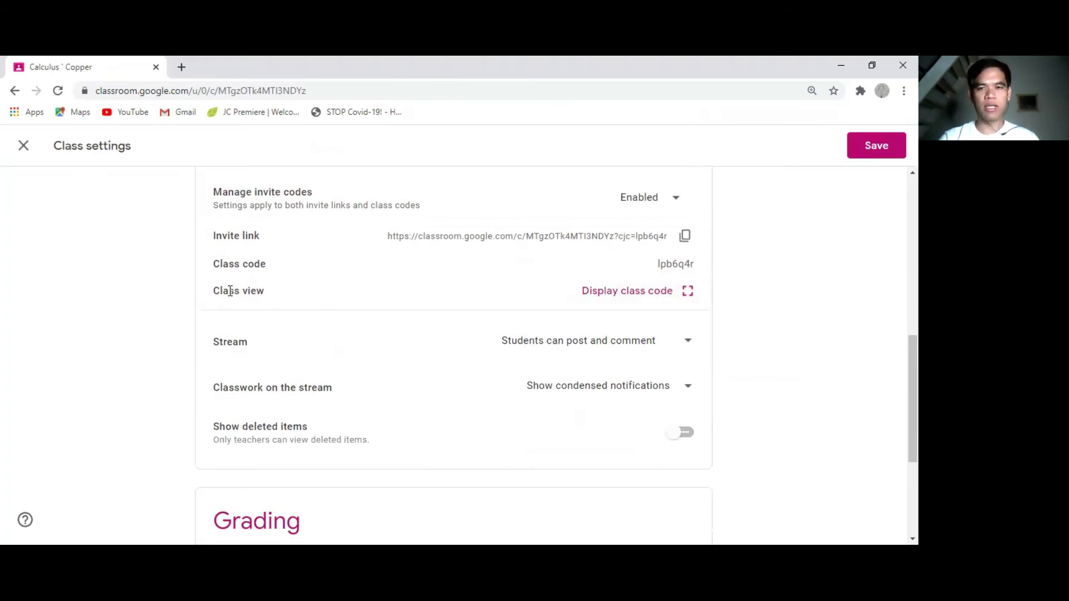
scroll(439, 339, "down", 1)
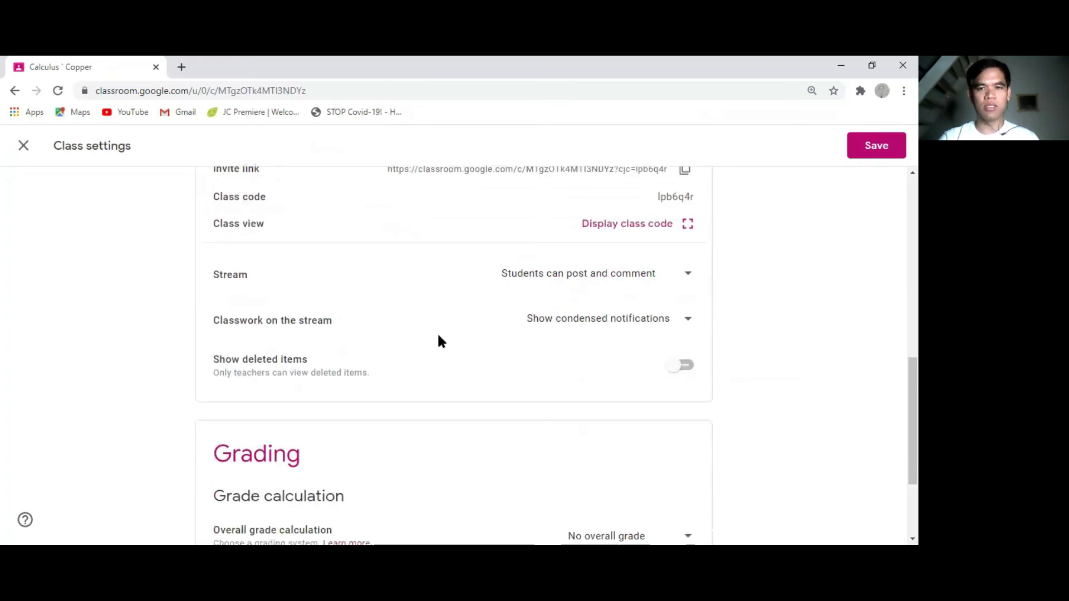
left_click(689, 281)
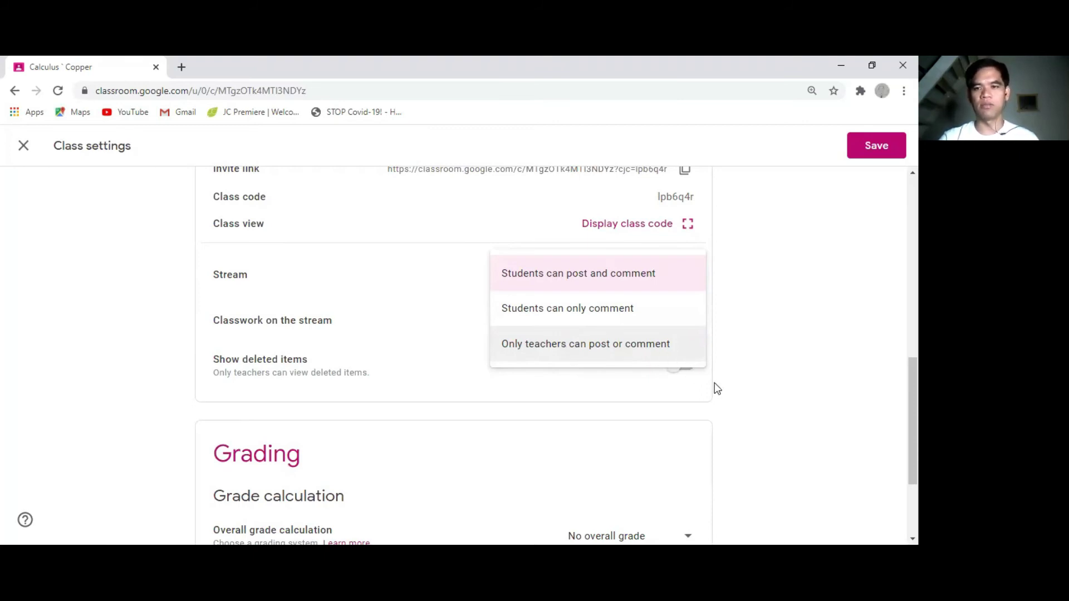
left_click(738, 397)
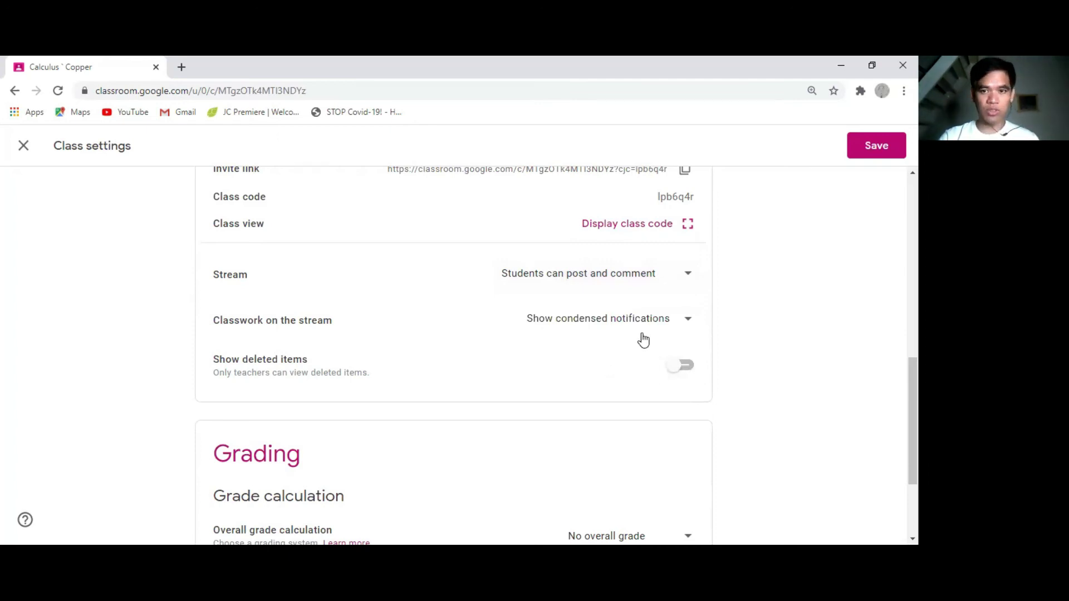
left_click(686, 323)
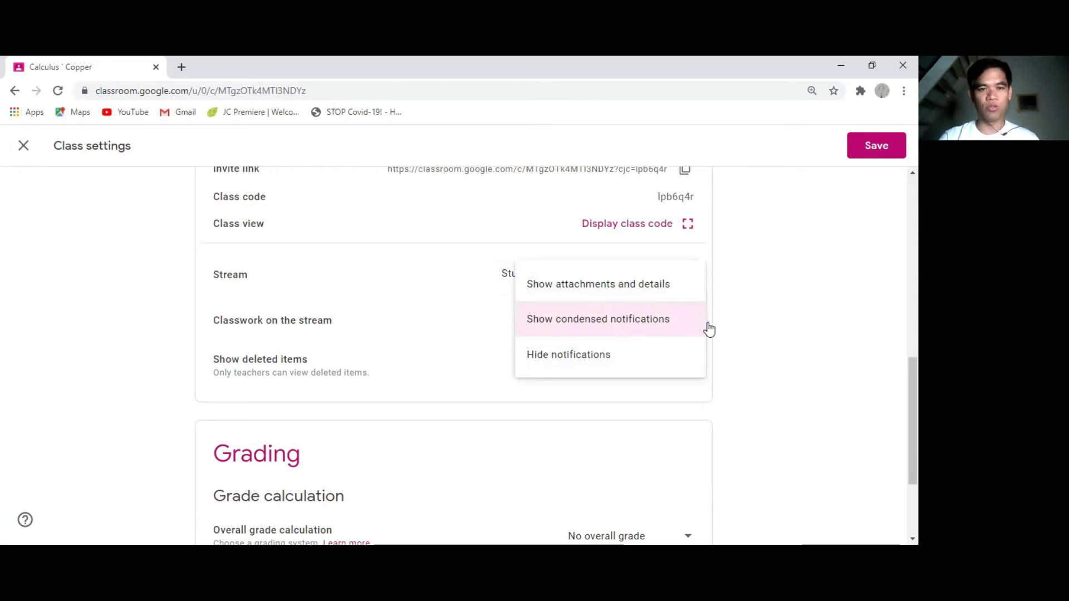
left_click(783, 402)
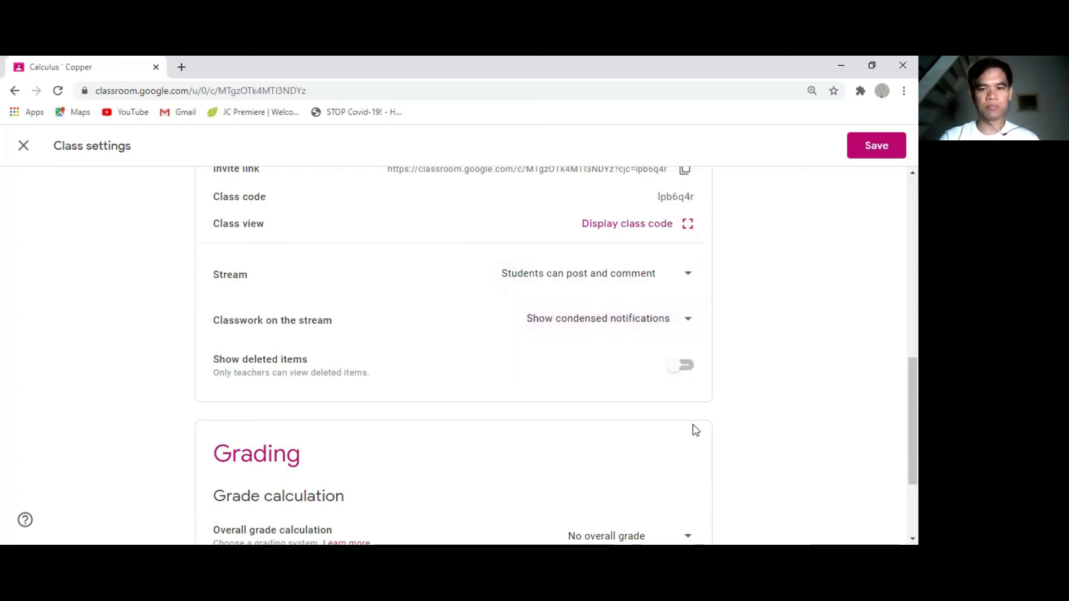
scroll(114, 374, "down", 3)
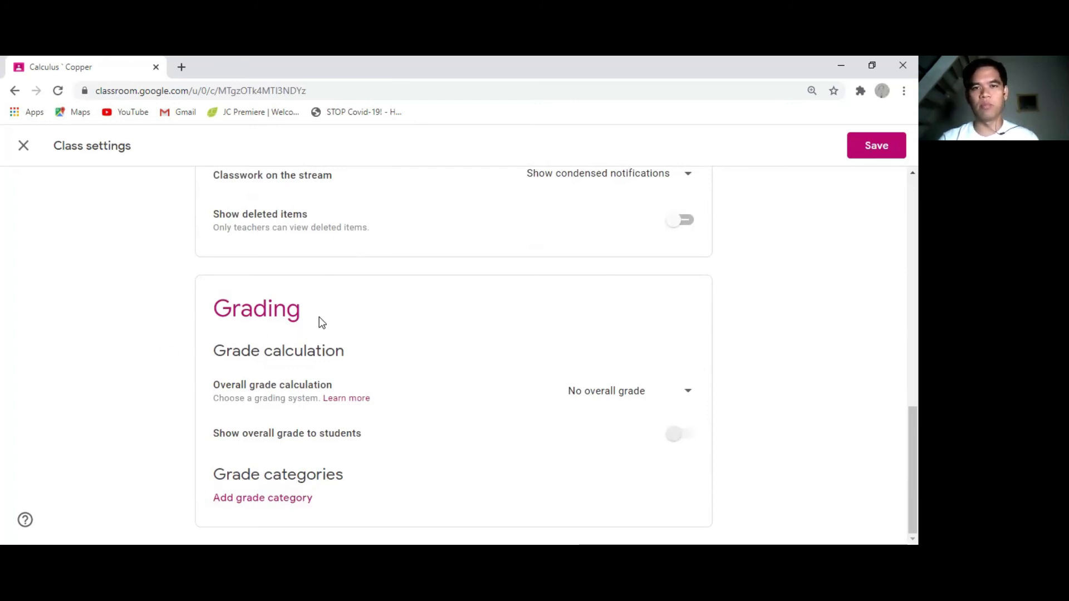
Save the Calculus class settings and switch Google Classroom to the school-issued Google account.
scroll(322, 323, "up", 5)
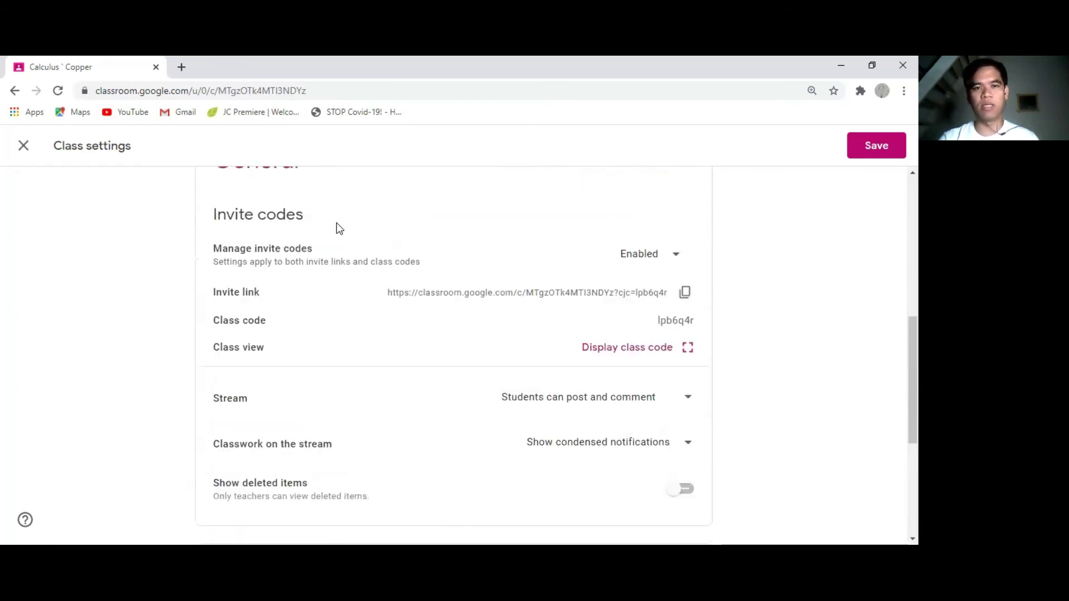
left_click(862, 152)
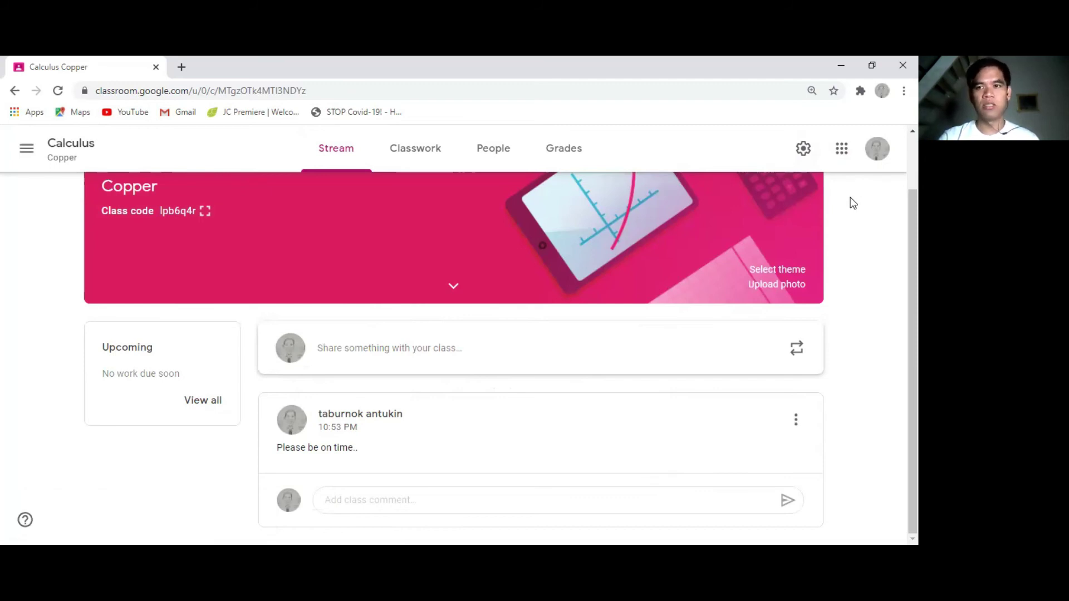
left_click(877, 159)
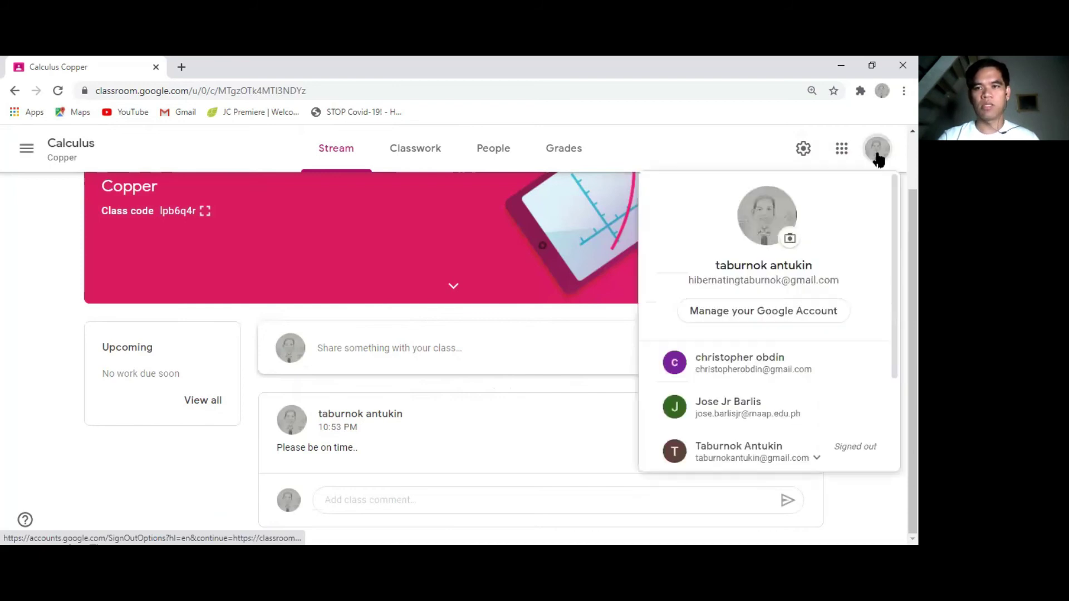
left_click(755, 396)
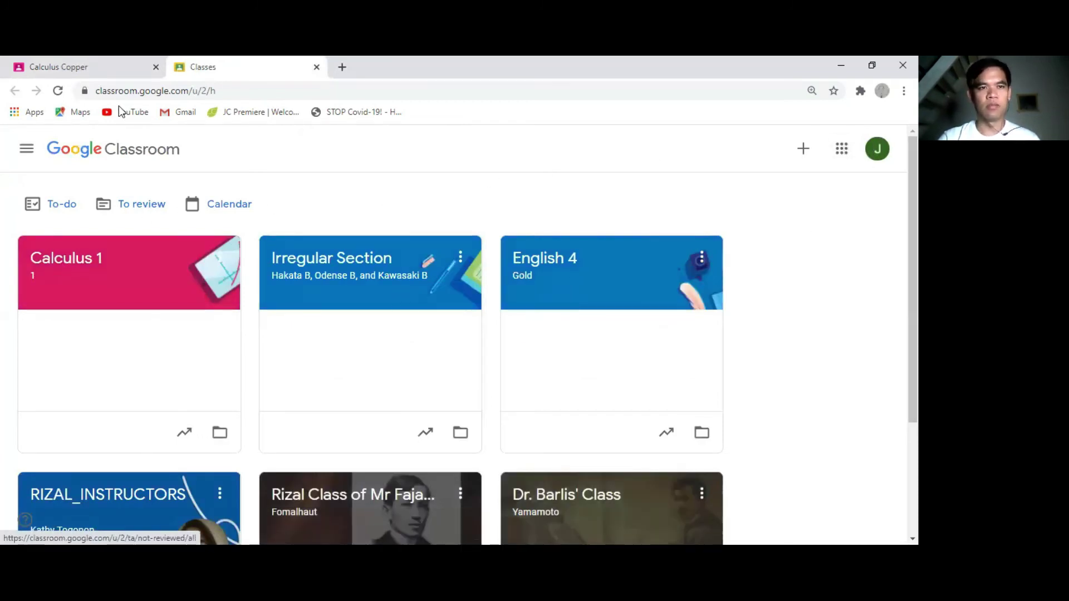
Start creating a class with the name "Physics" and the section "Gold".
left_click(807, 157)
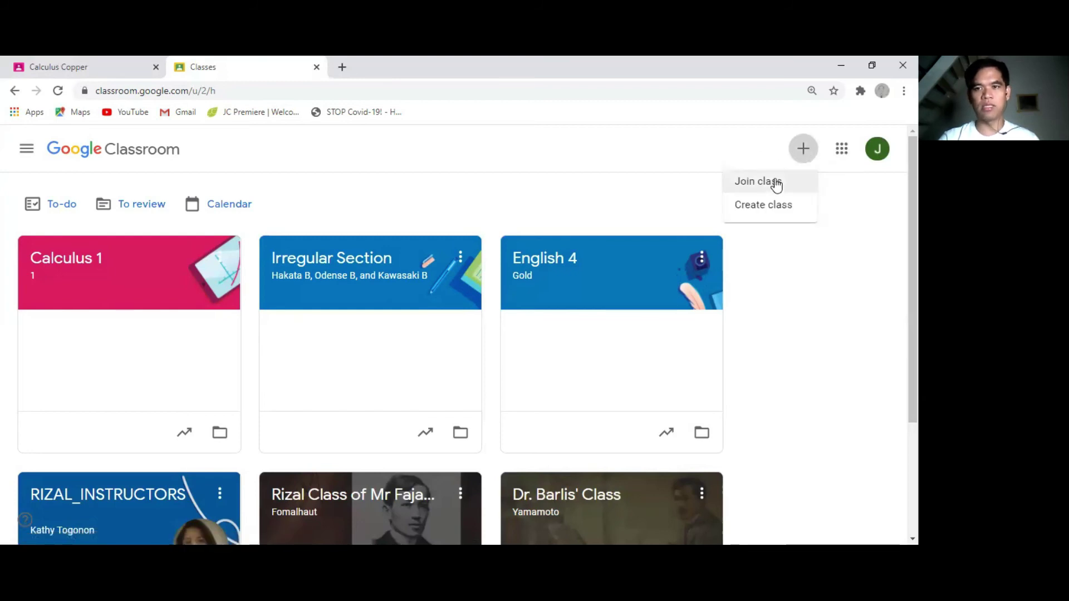
left_click(775, 208)
left_click(259, 254)
type("Physics")
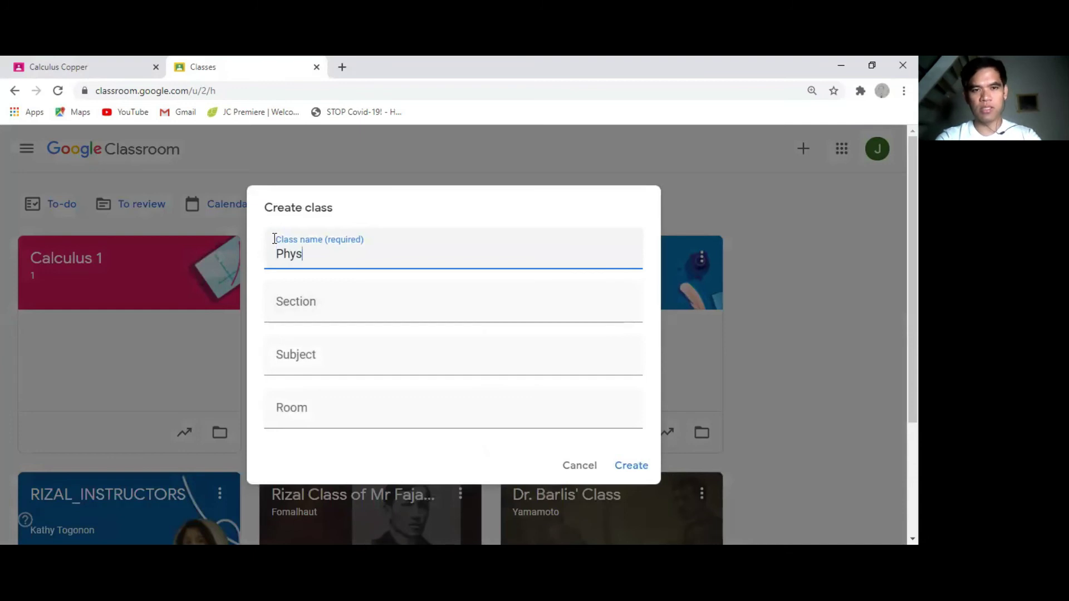
left_click(284, 307)
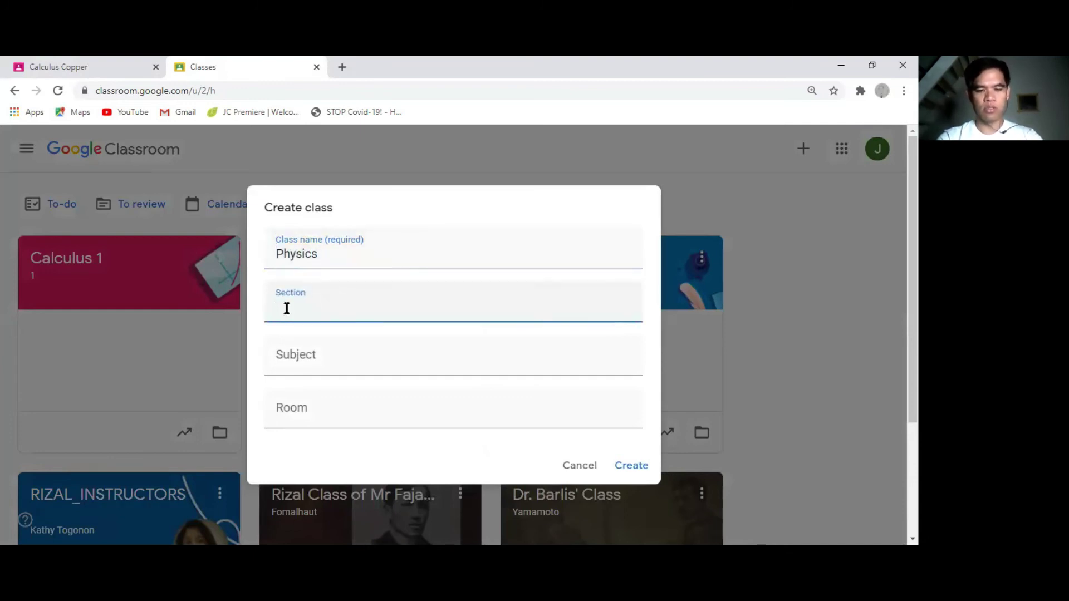
type("N")
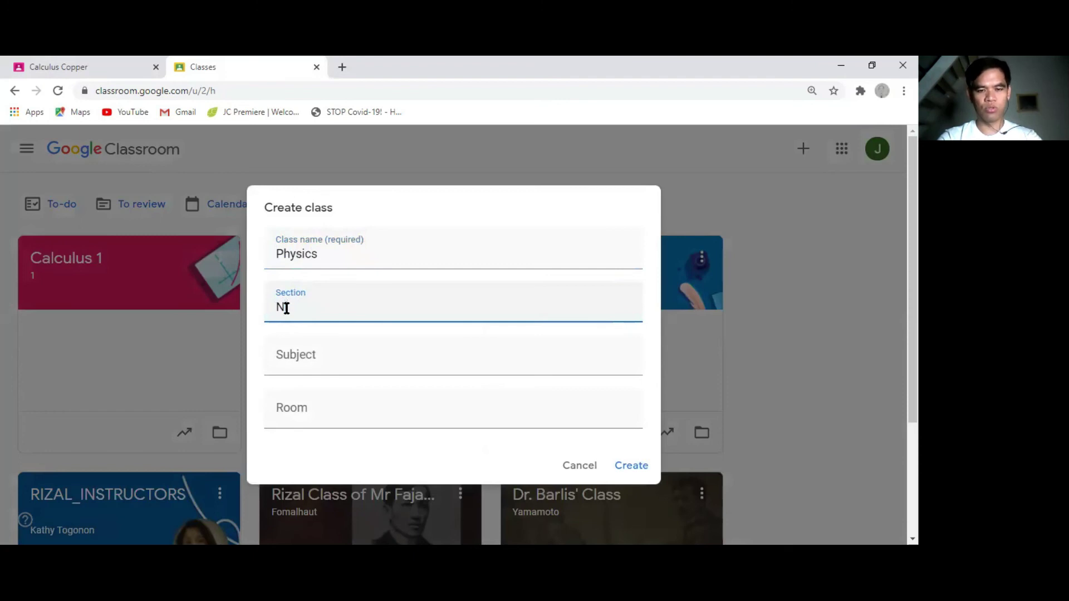
type("mGold")
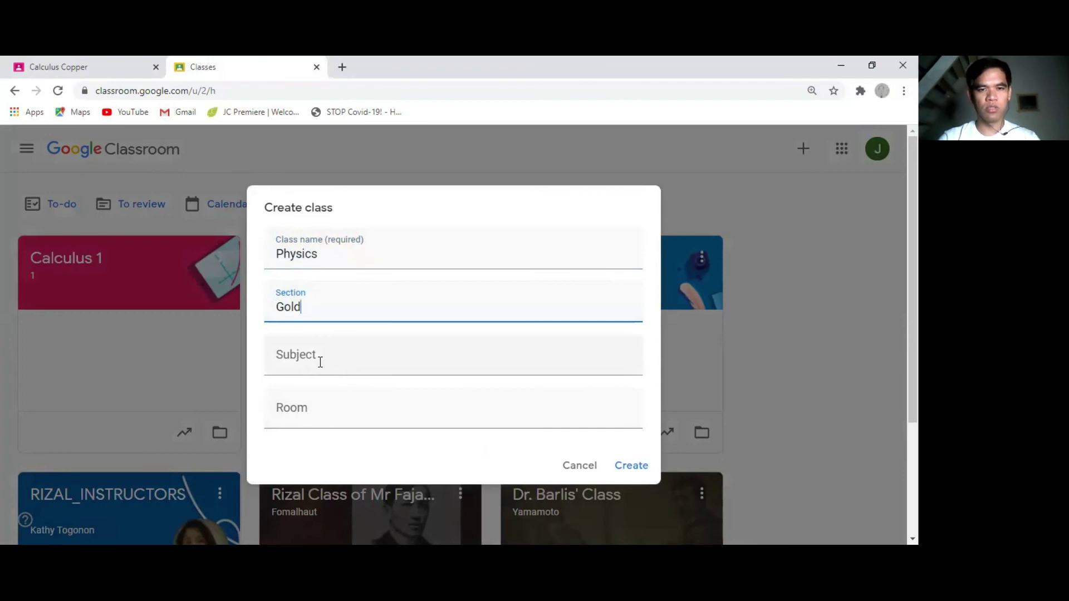
Set the subject to "General Physics" and the room to 102, and create the class.
left_click(320, 362)
type("Newto")
key("BackSpace")
key("BackSpace")
key("BackSpace")
key("BackSpace")
key("BackSpace")
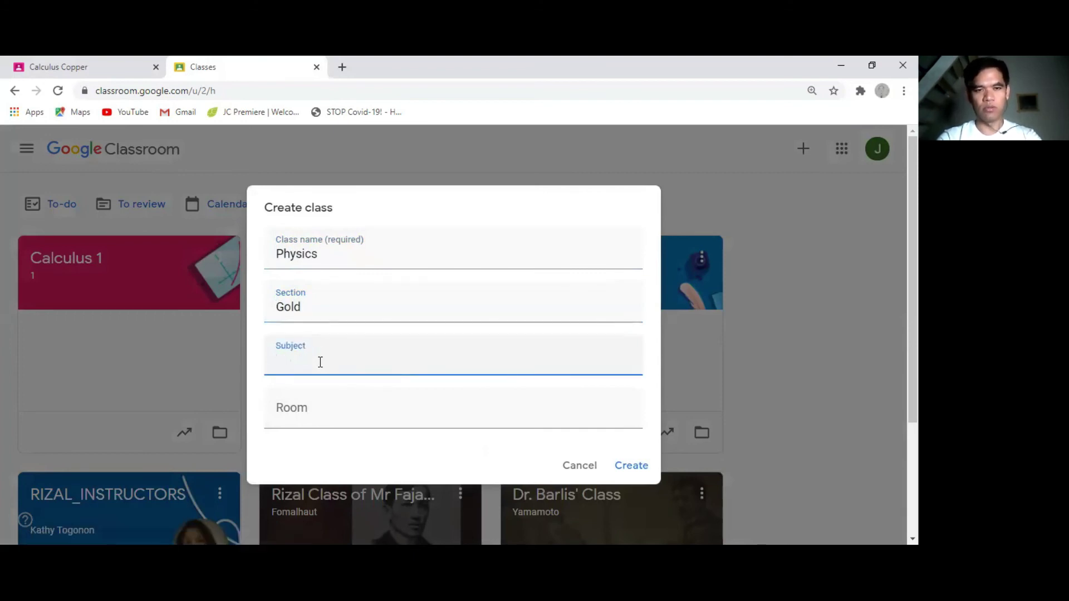
type("Intro")
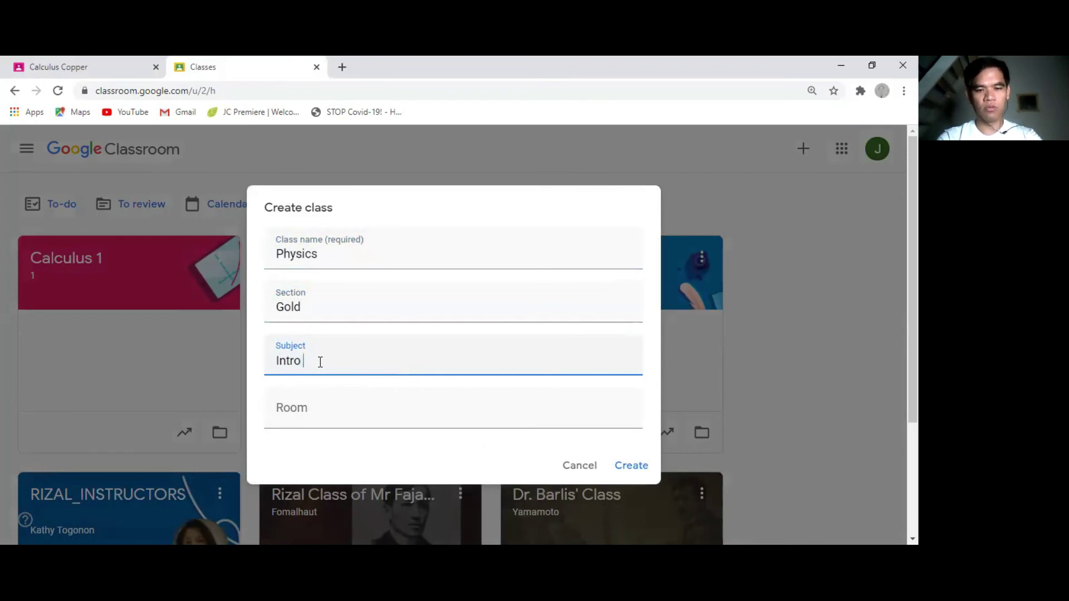
key("BackSpace")
key("BackSpace")
key("BackSpace")
type("General Physics")
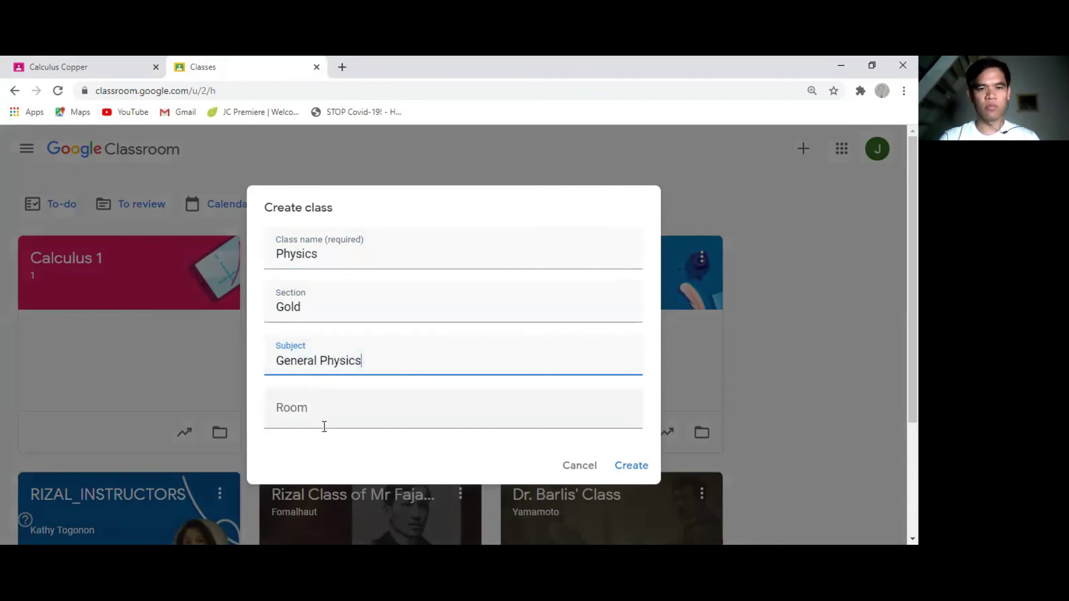
left_click(324, 427)
type("102")
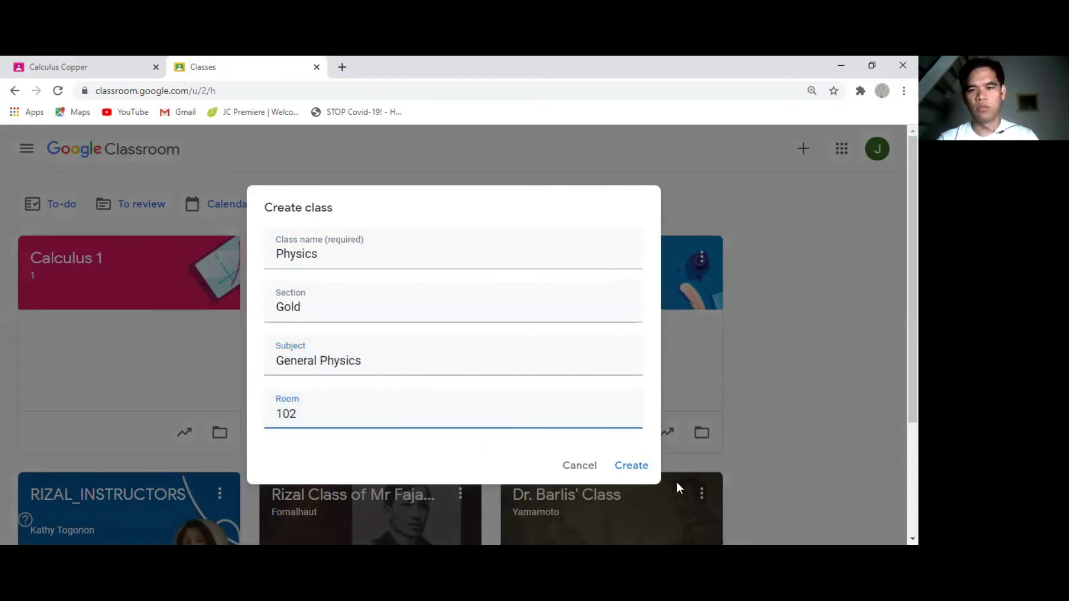
left_click(634, 468)
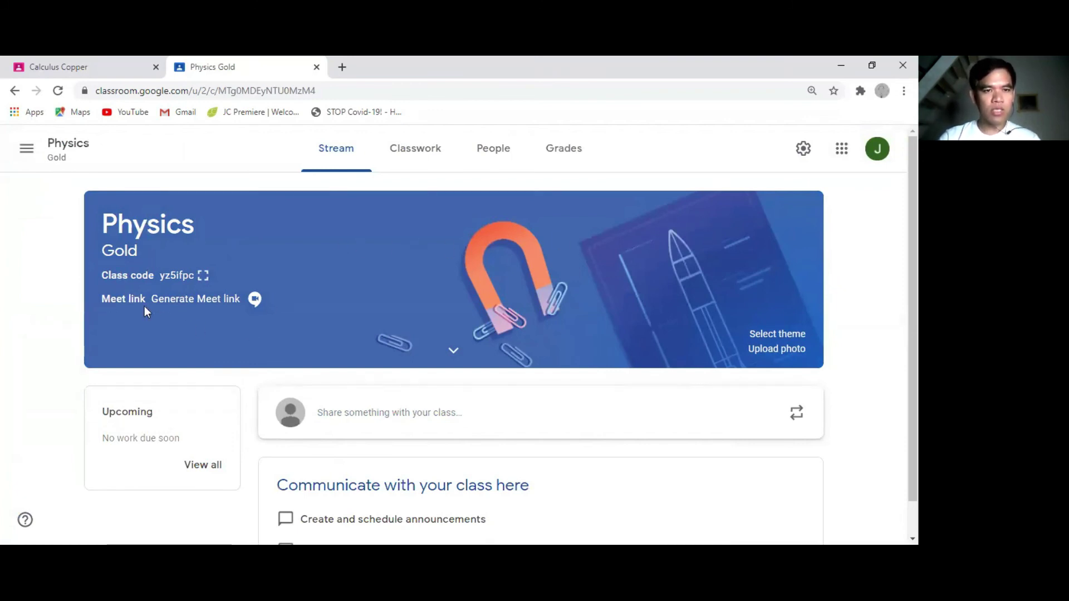
Generate a Meet link for the Physics class and save it as visible to students.
left_click(188, 300)
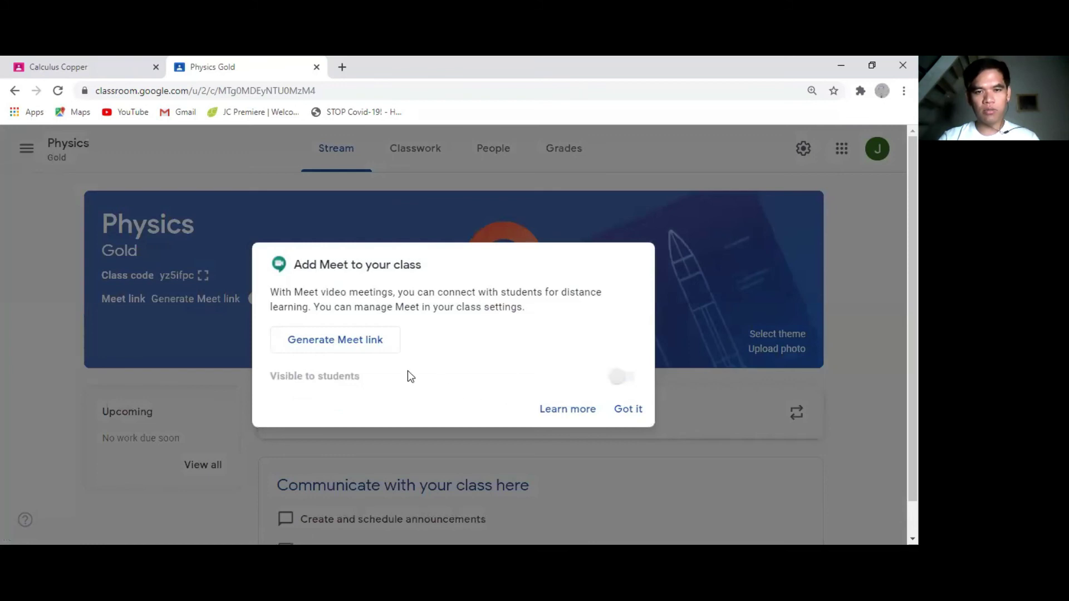
left_click(368, 349)
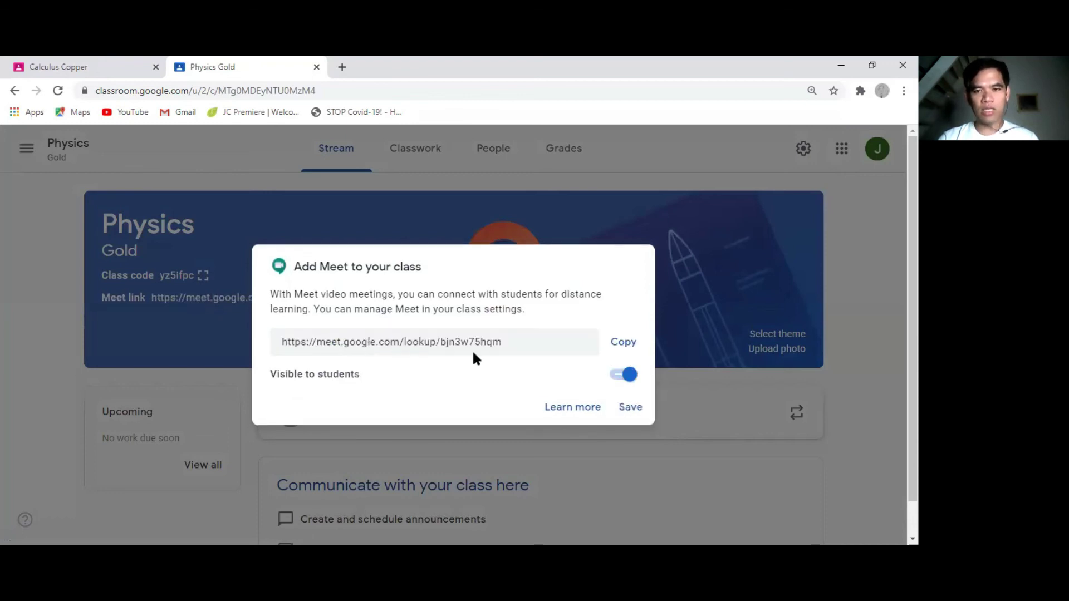
left_click(627, 409)
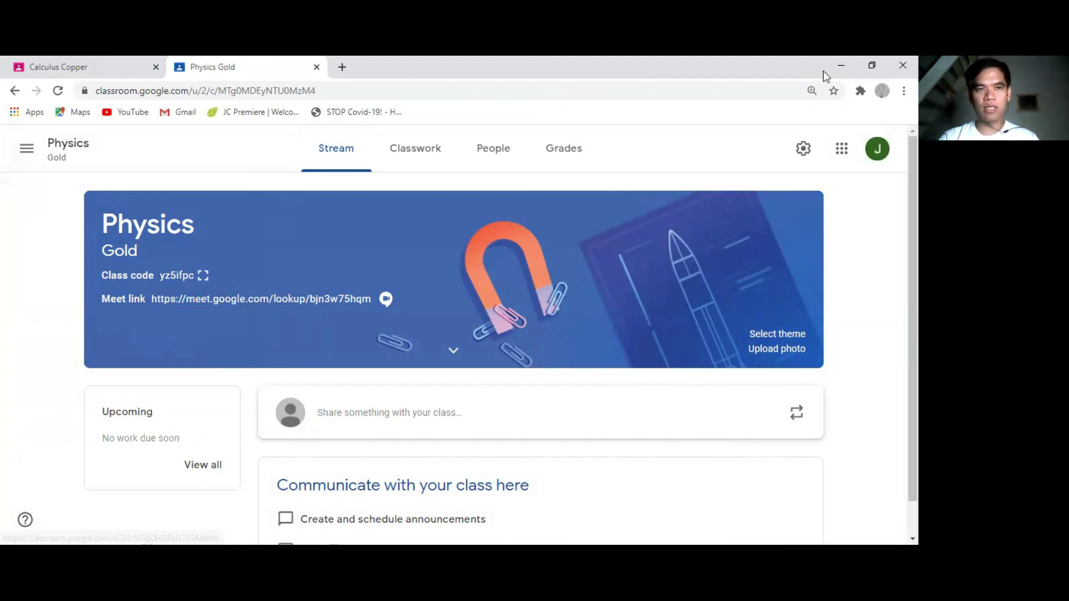
Compare the Physics stream with the Calculus stream, and open a blank assignment form in Physics to examine its options.
left_click(101, 71)
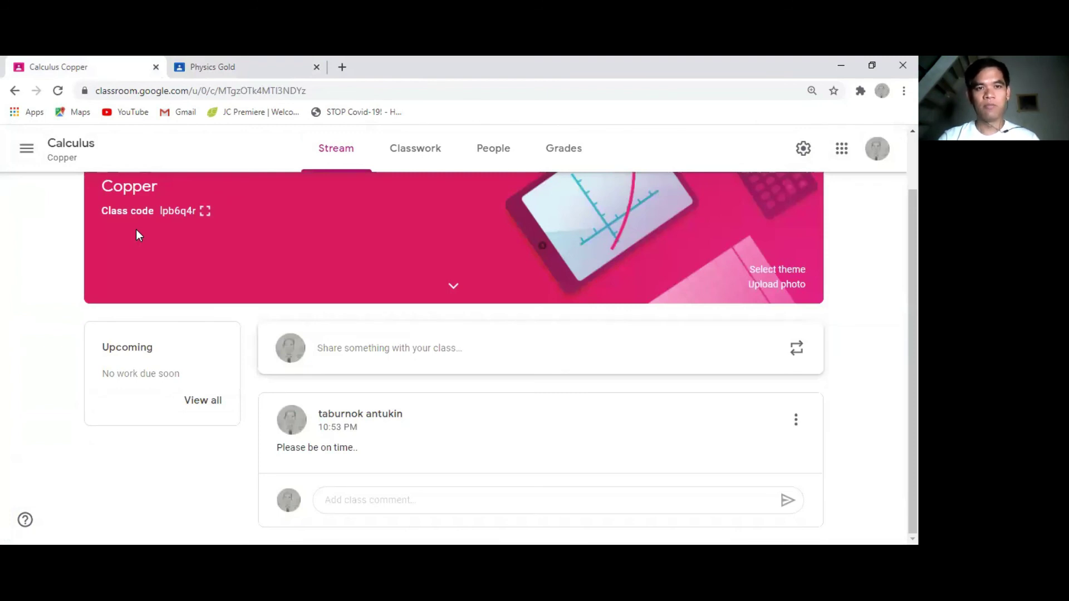
left_click(216, 66)
left_click(437, 158)
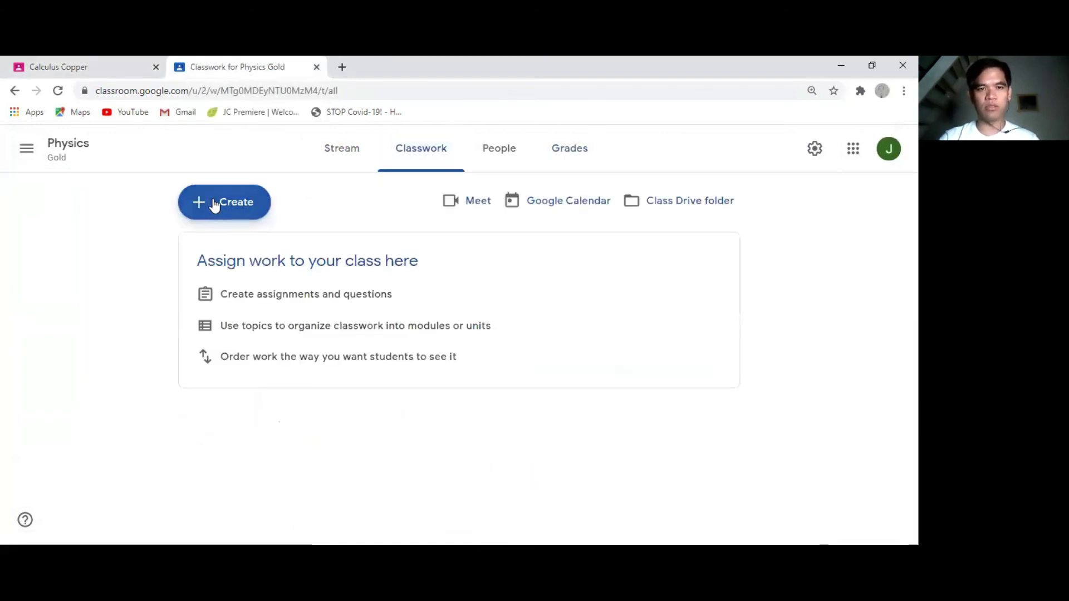
left_click(213, 211)
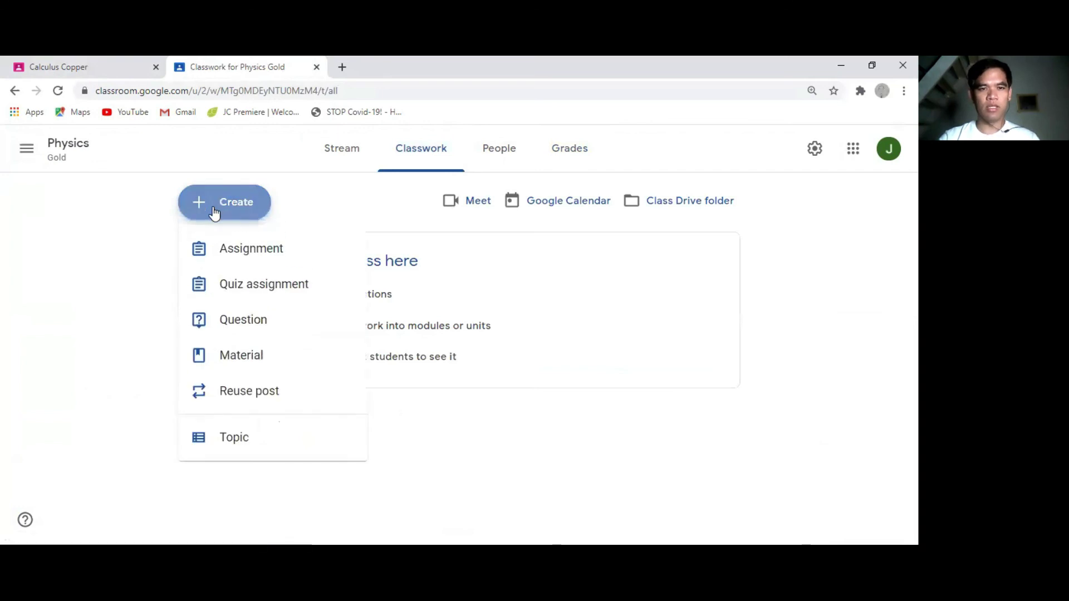
left_click(224, 254)
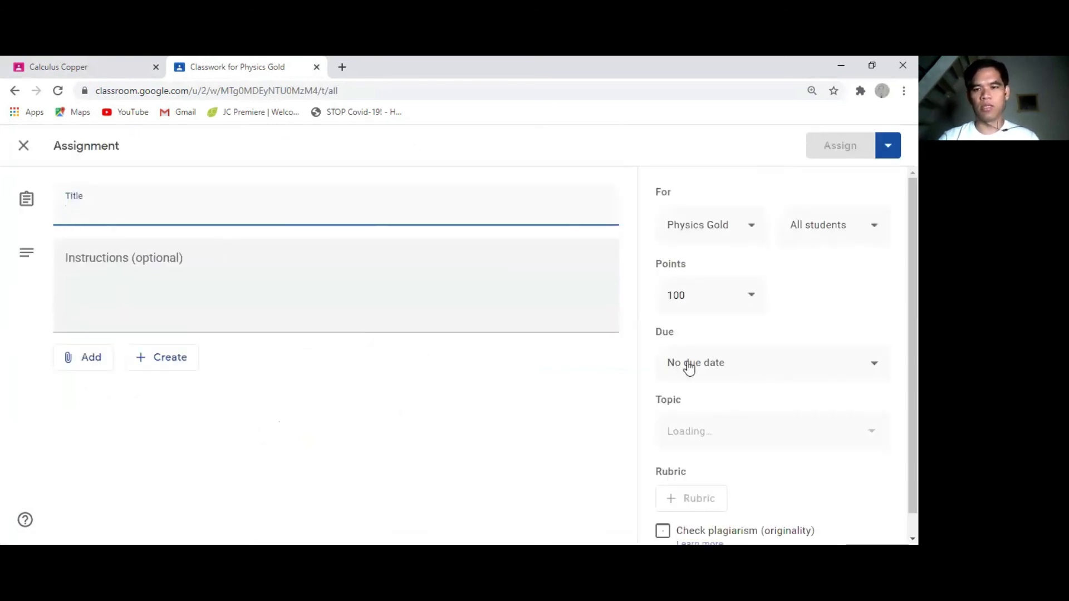
scroll(668, 300, "down", 1)
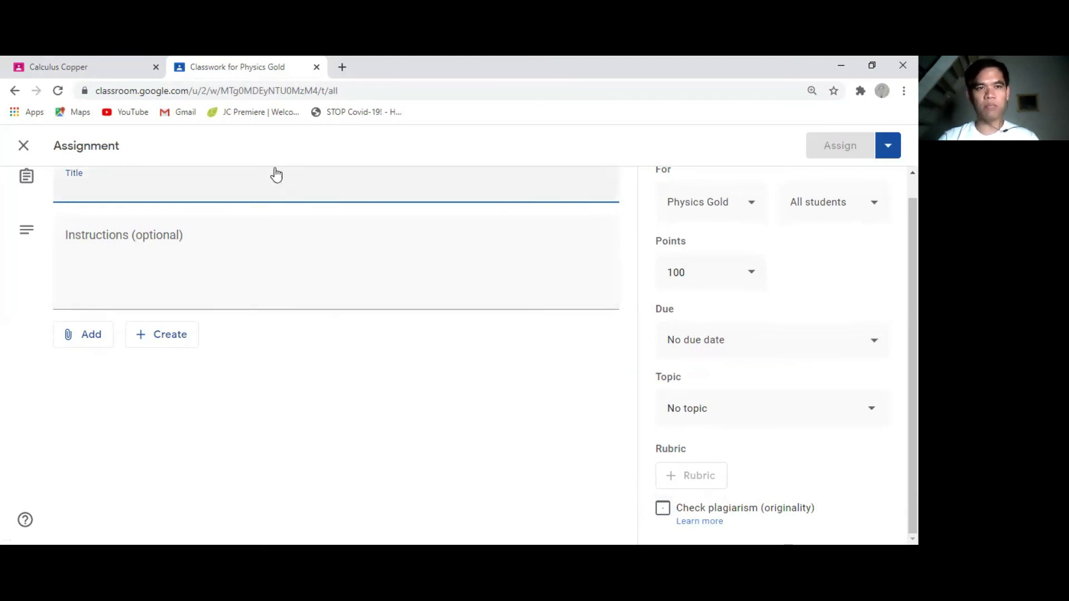
Open a blank assignment form in the Calculus class to compare its options with the Physics one.
left_click(116, 67)
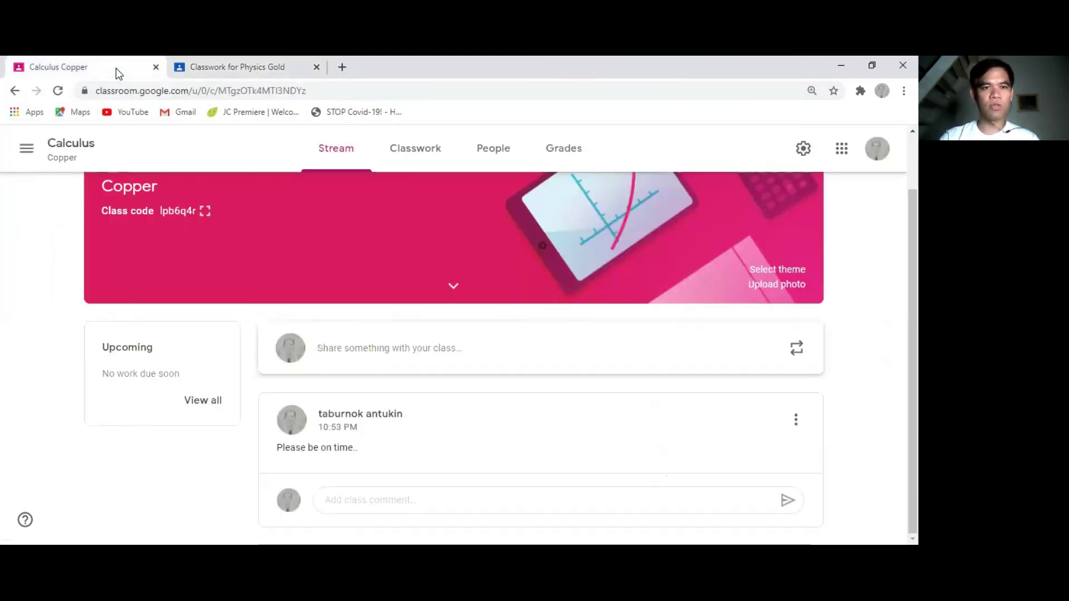
left_click(423, 158)
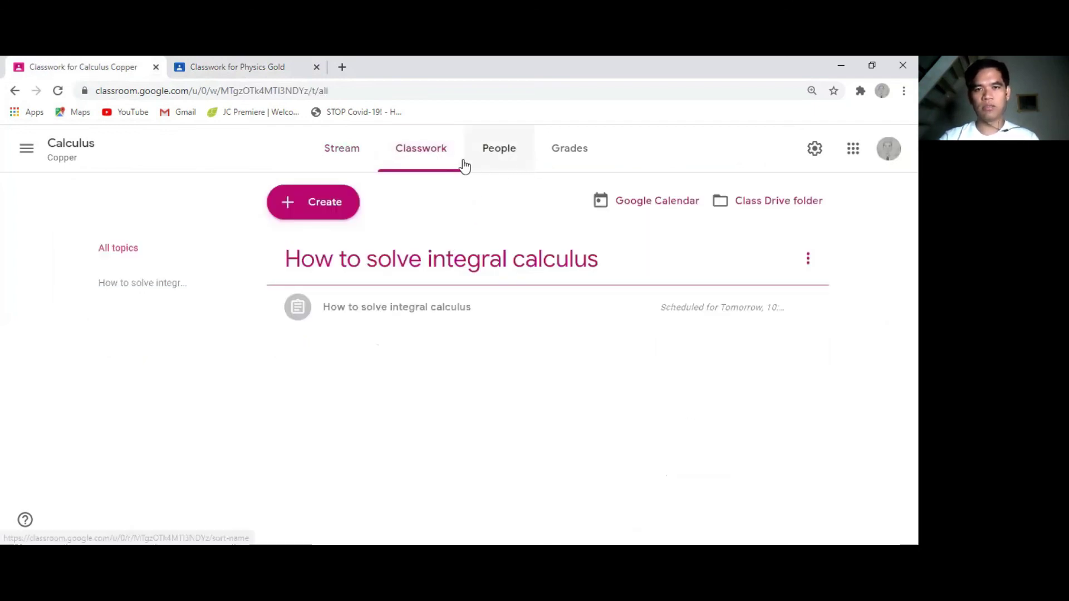
left_click(299, 214)
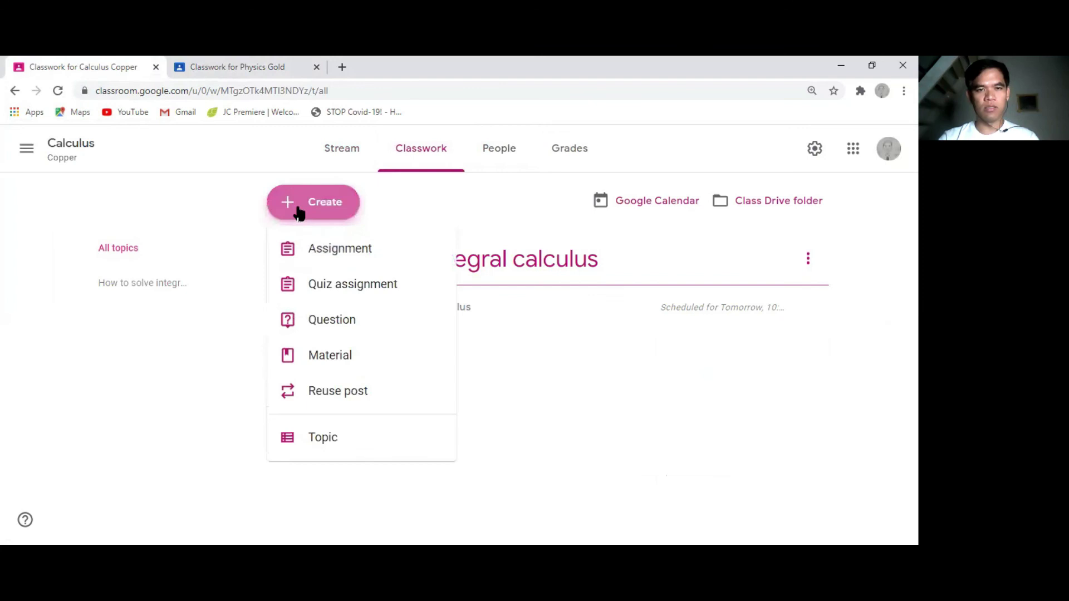
left_click(308, 255)
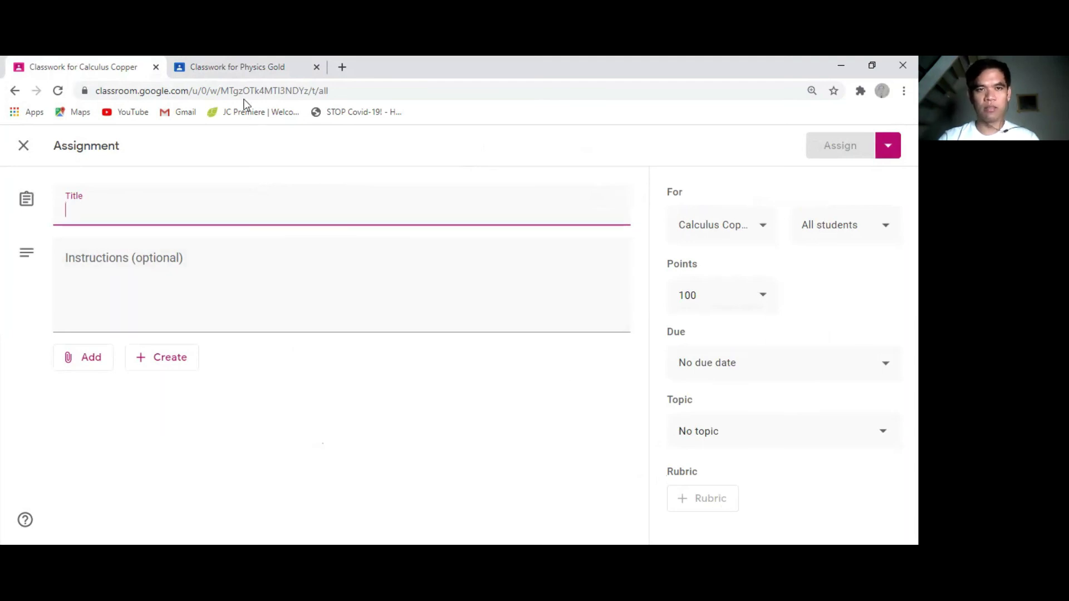
Examine the plagiarism check option in the Physics assignment form, cancelling the originality reports dialog.
left_click(239, 68)
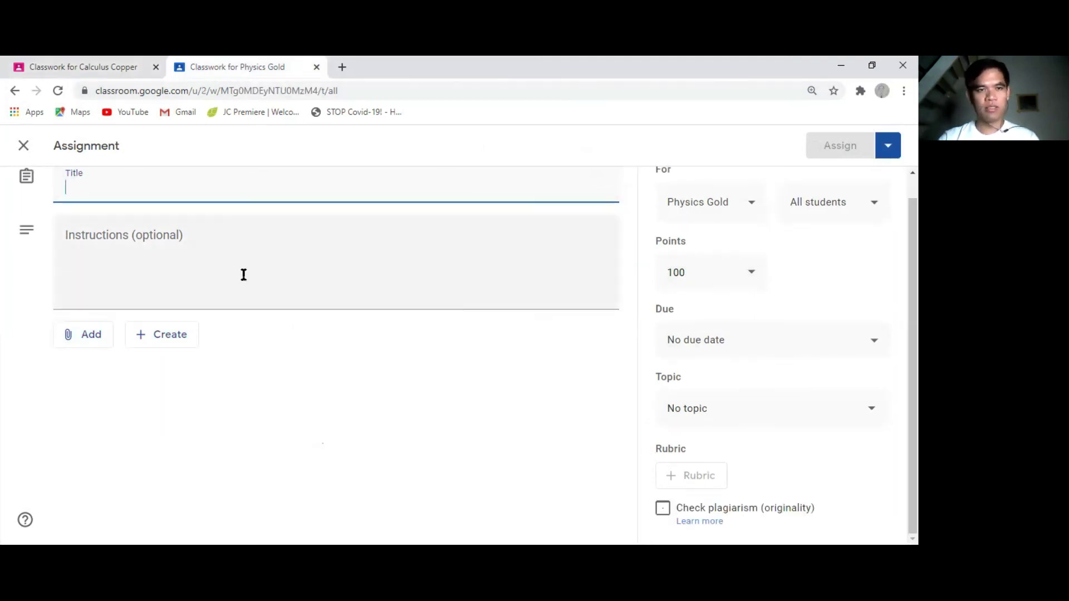
scroll(245, 271, "up", 1)
scroll(718, 453, "down", 1)
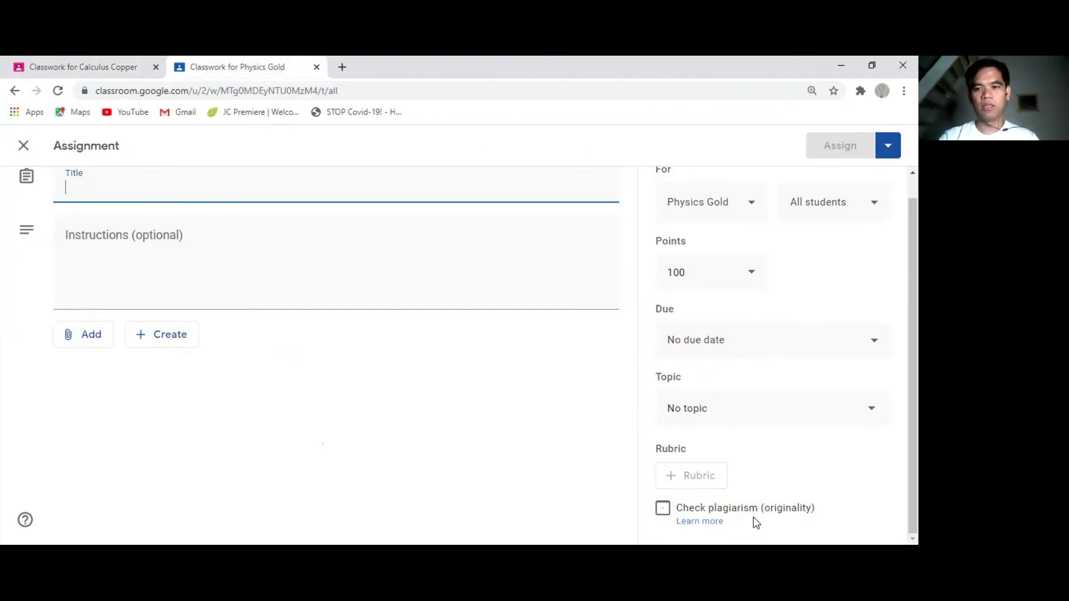
left_click(661, 508)
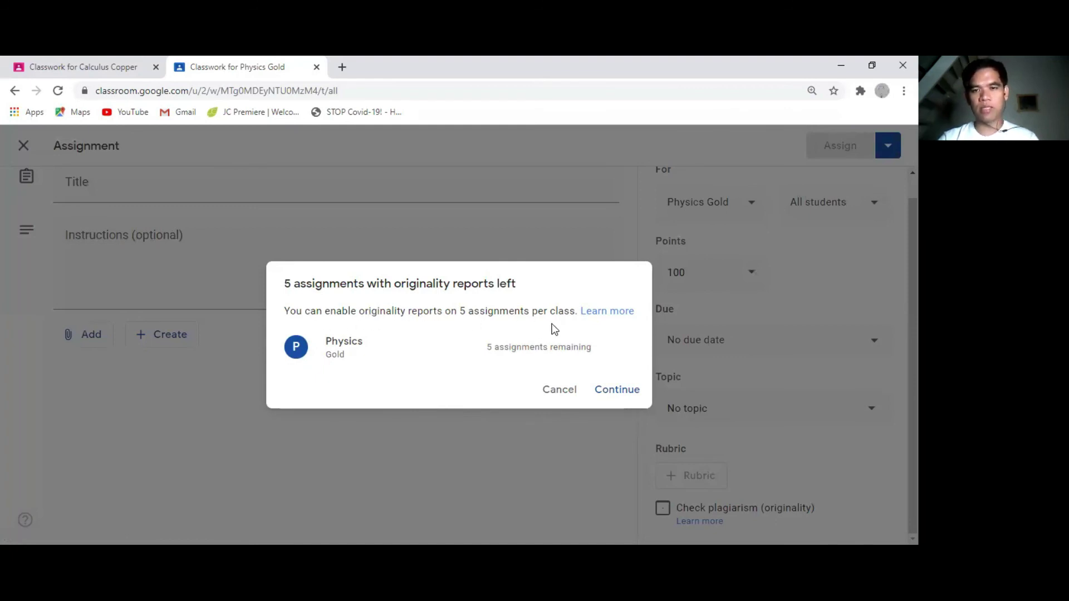
left_click(559, 389)
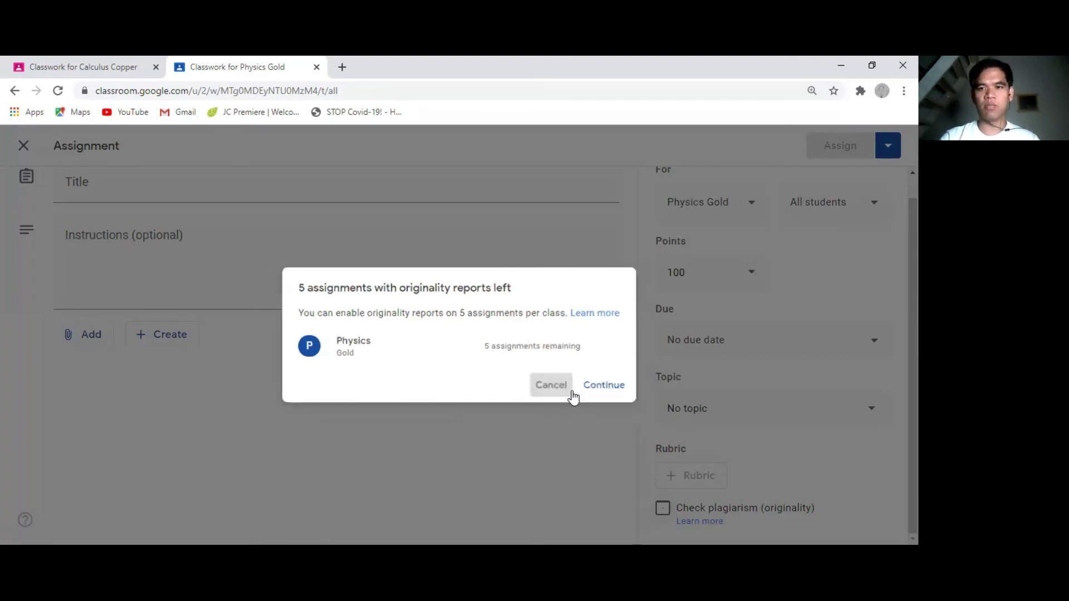
Close the blank assignment forms in both classes and compare the Meet, Calendar and Drive links on their Classwork pages.
scroll(392, 429, "up", 1)
left_click(25, 146)
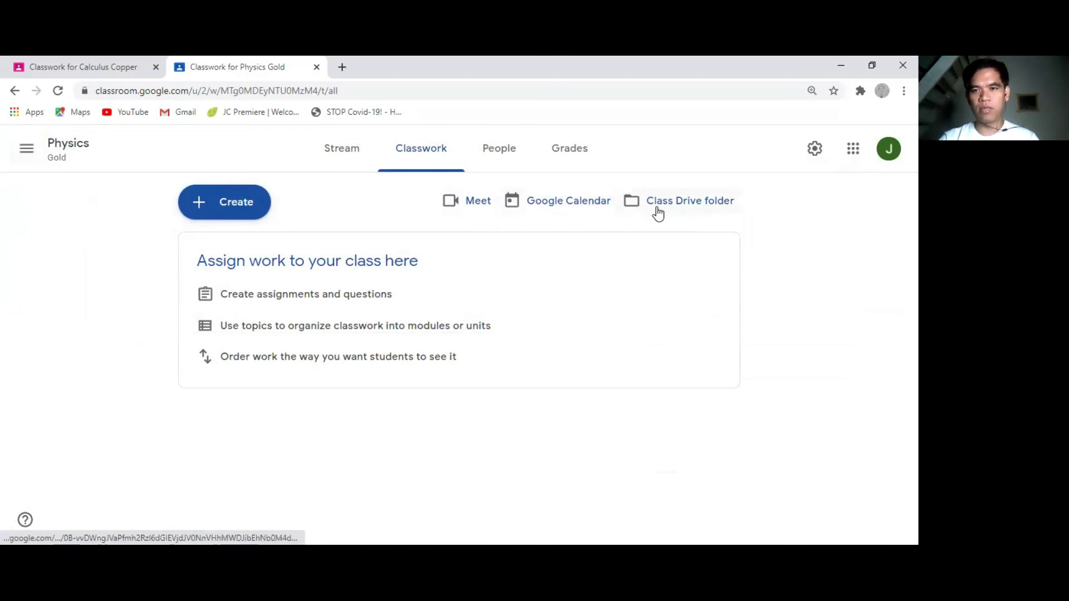
left_click(35, 71)
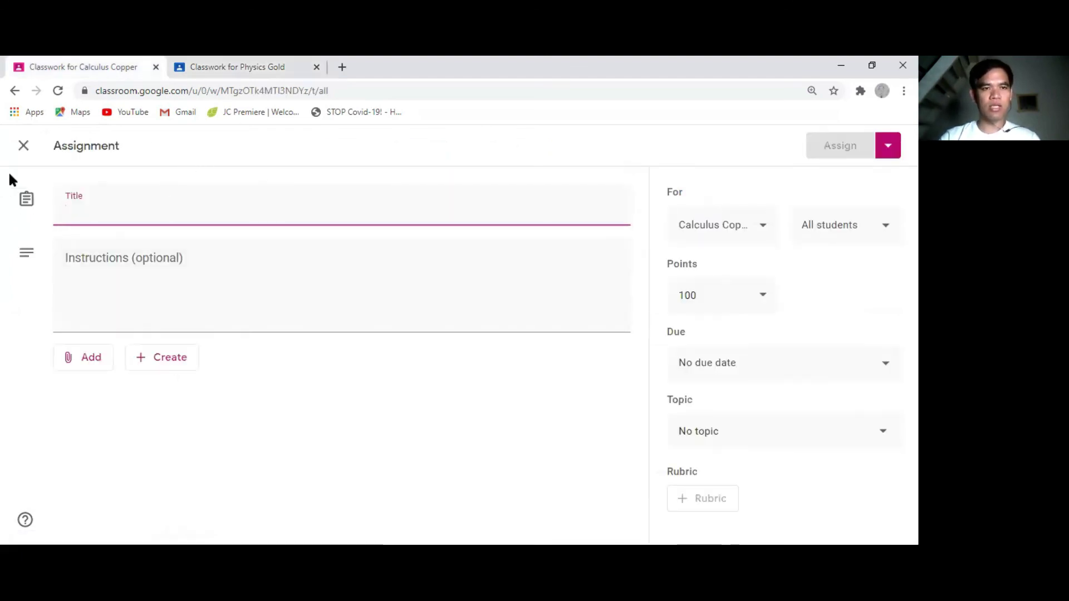
left_click(23, 145)
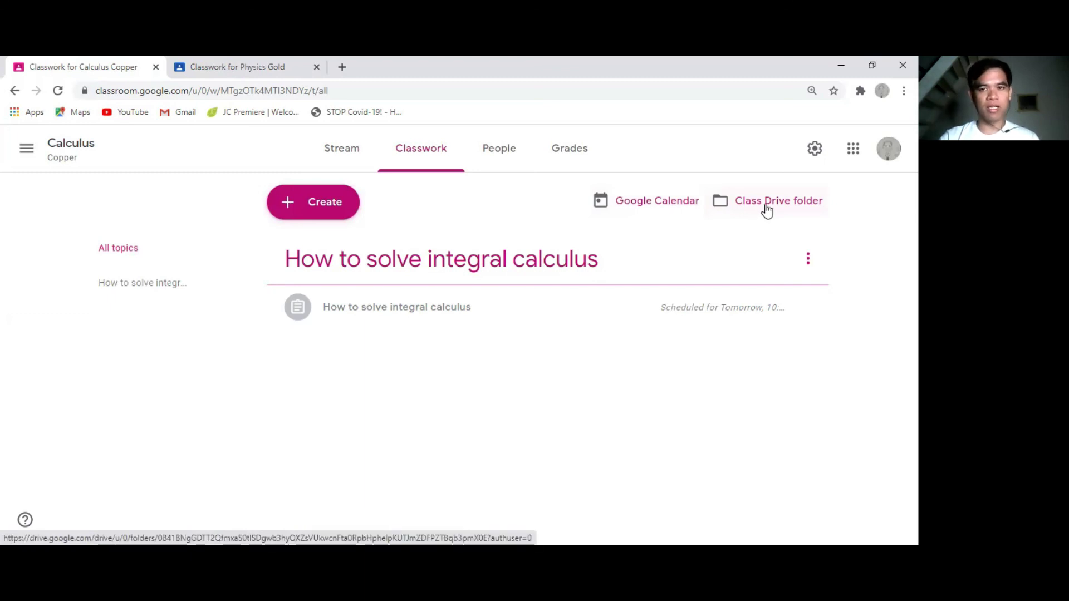
left_click(245, 67)
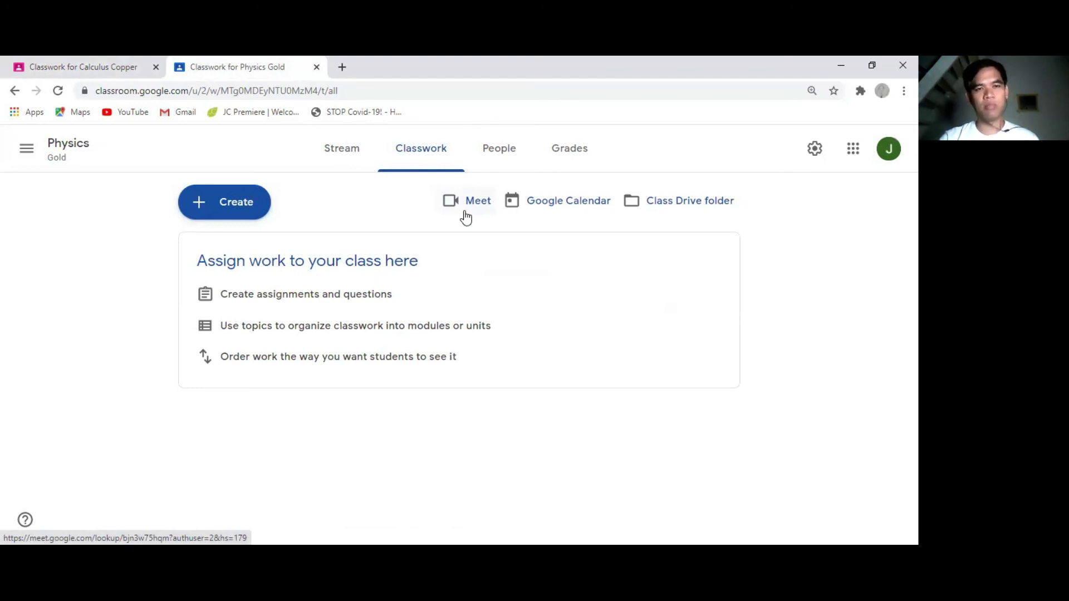
left_click(84, 71)
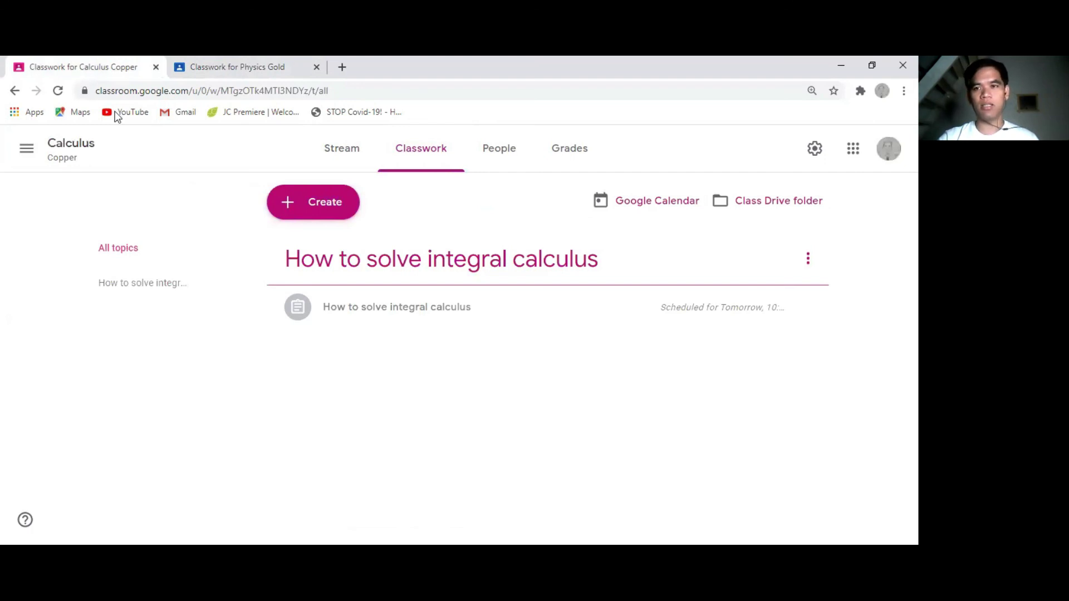
Open Google Meet from the Calculus class and look at its options for starting or joining a meeting.
left_click(852, 151)
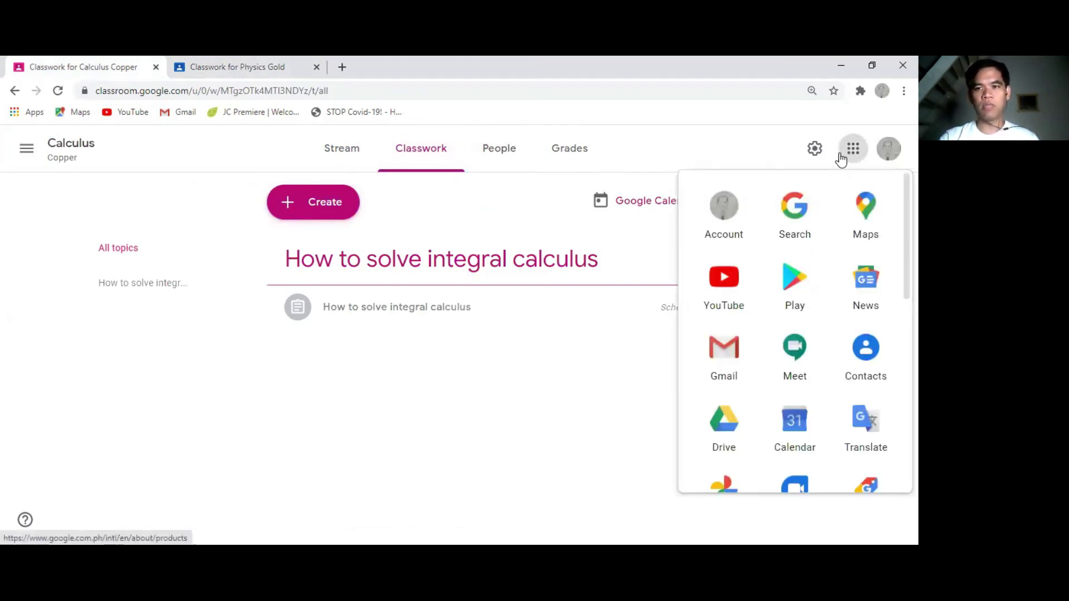
left_click(791, 350)
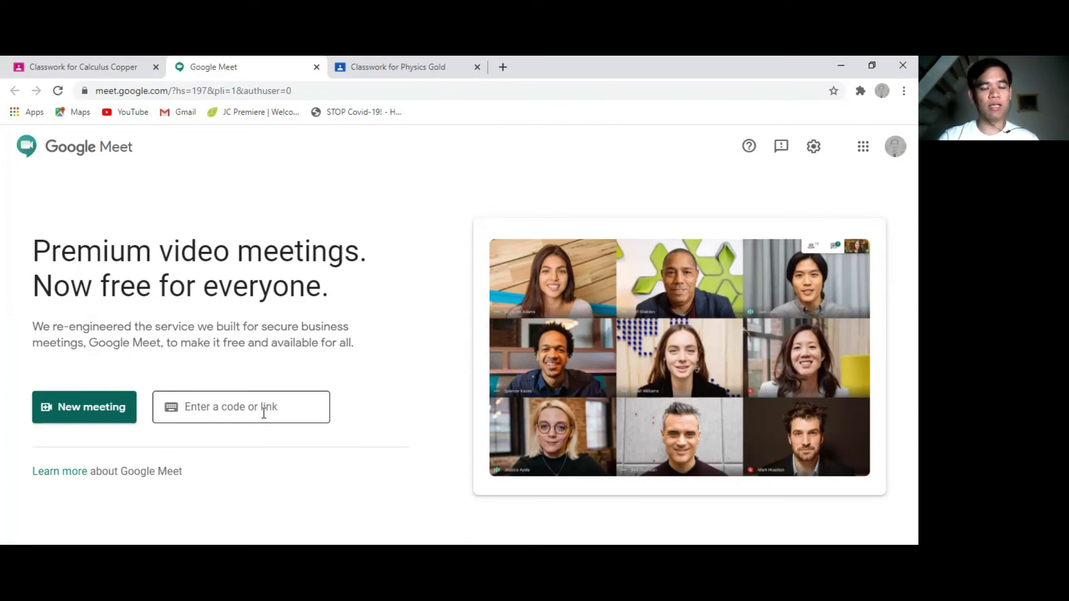
left_click(348, 77)
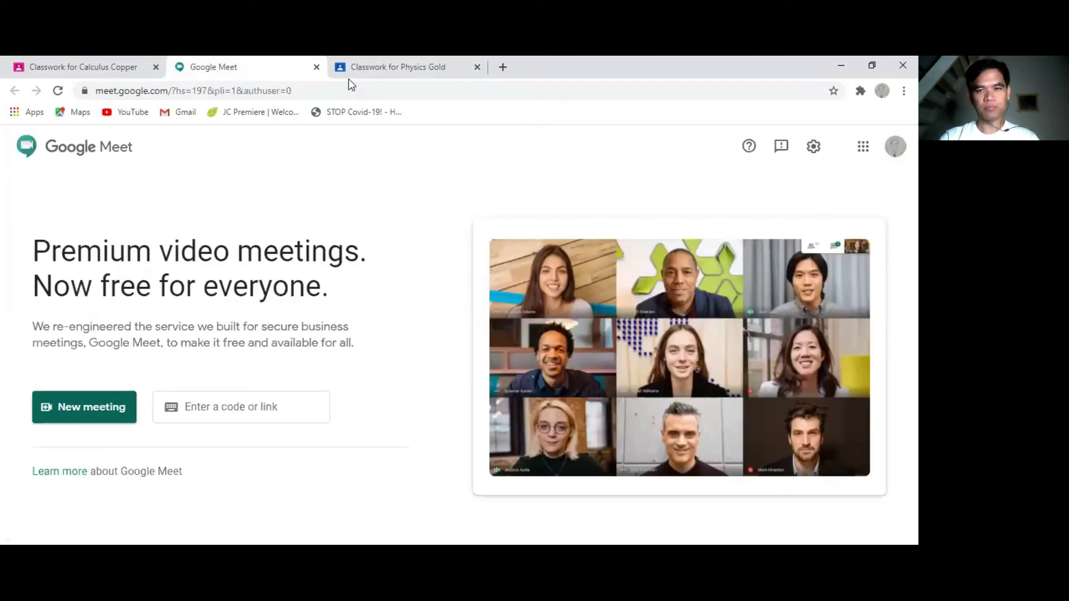